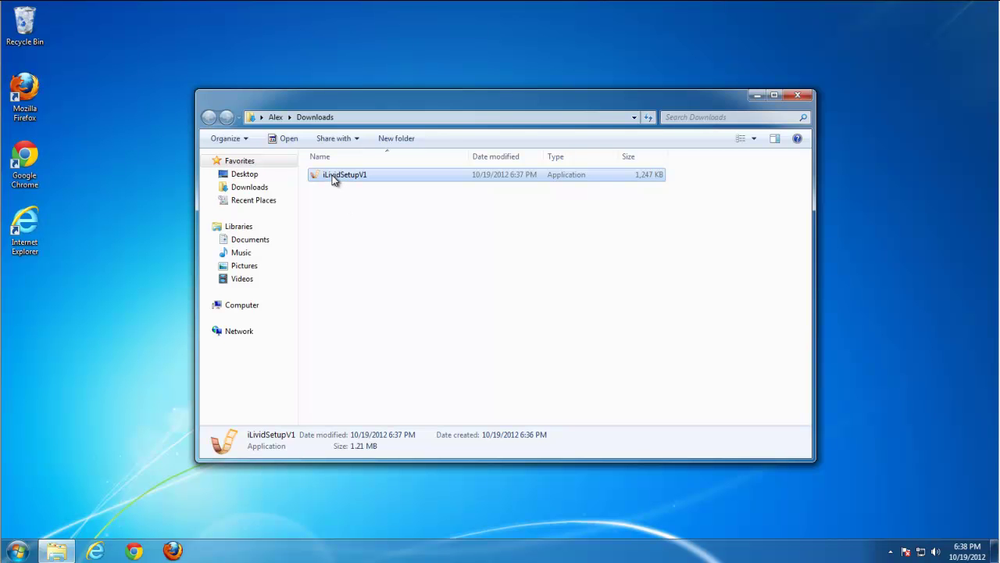
# - Launch iLividSetupV1 from Downloads, allowing it to run and accepting English as the language
pyautogui.click(418, 287)
pyautogui.doubleClick(346, 178)
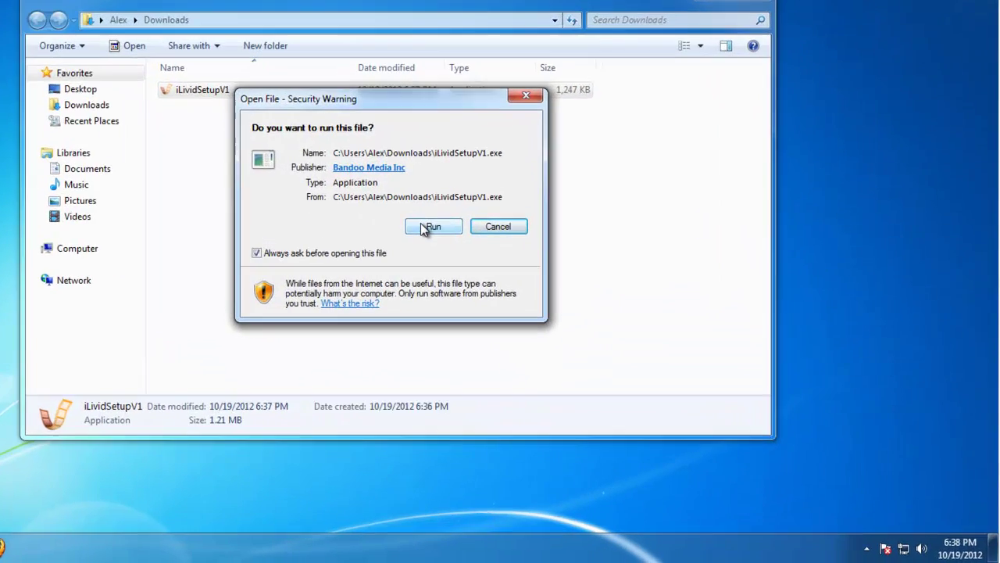
pyautogui.click(533, 287)
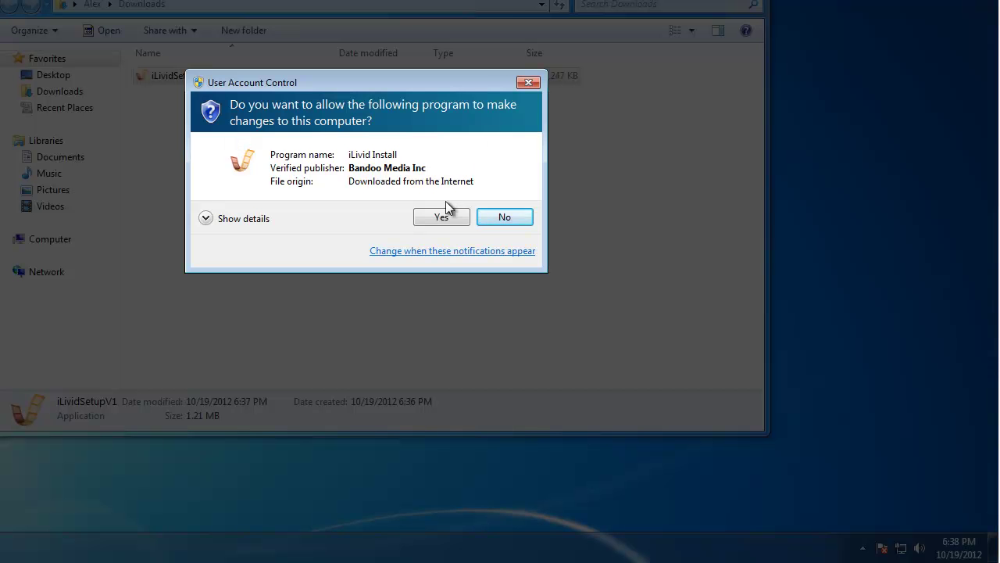
pyautogui.click(443, 215)
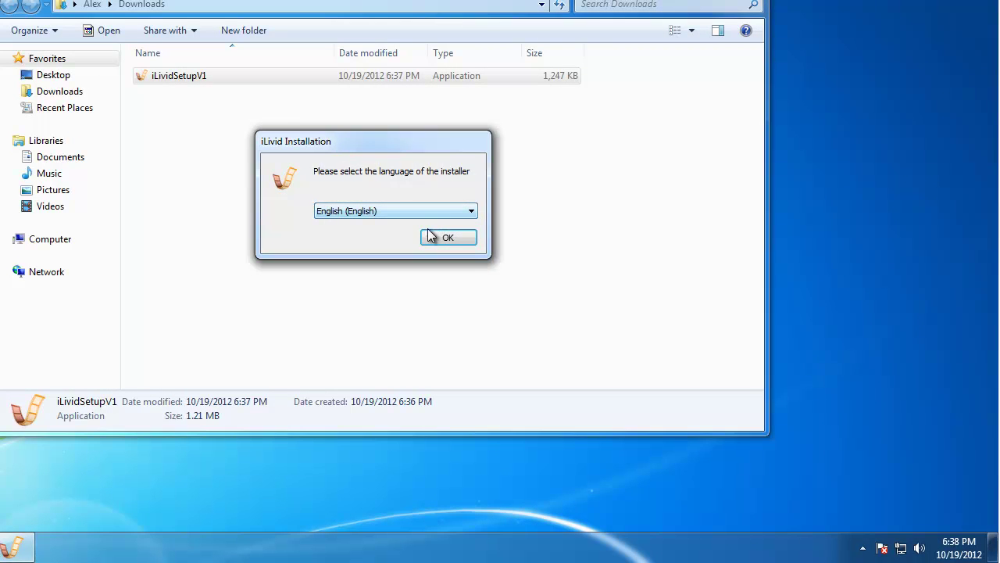
pyautogui.click(439, 238)
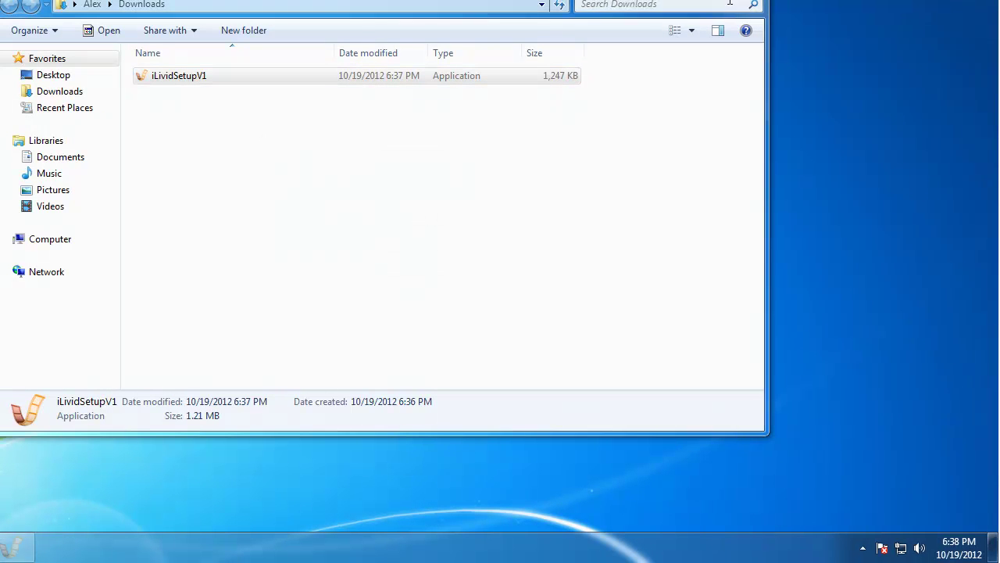
# - Try Custom installation, unticking the Searchqu Toolbar and Searchnu homepage, then revert to Typical installation
pyautogui.click(212, 208)
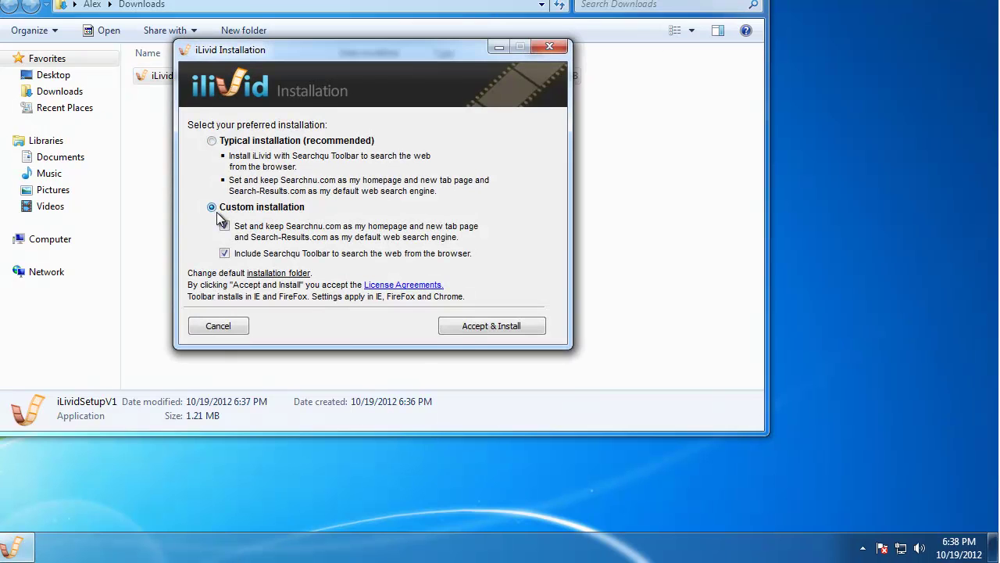
pyautogui.click(225, 253)
pyautogui.click(224, 226)
pyautogui.click(213, 142)
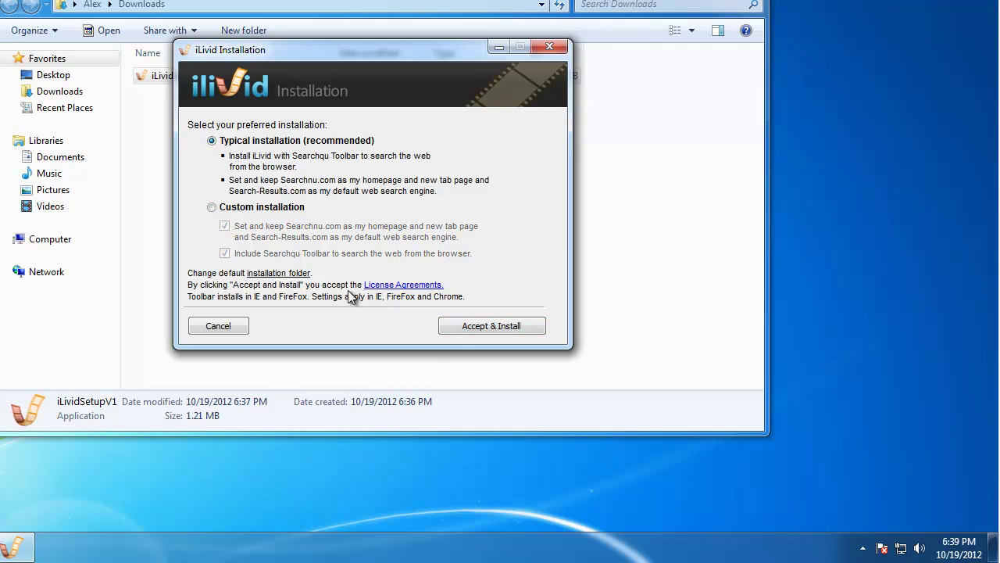
# - Accept and install the typical iLivid setup, letting it download its files and finish
pyautogui.click(494, 325)
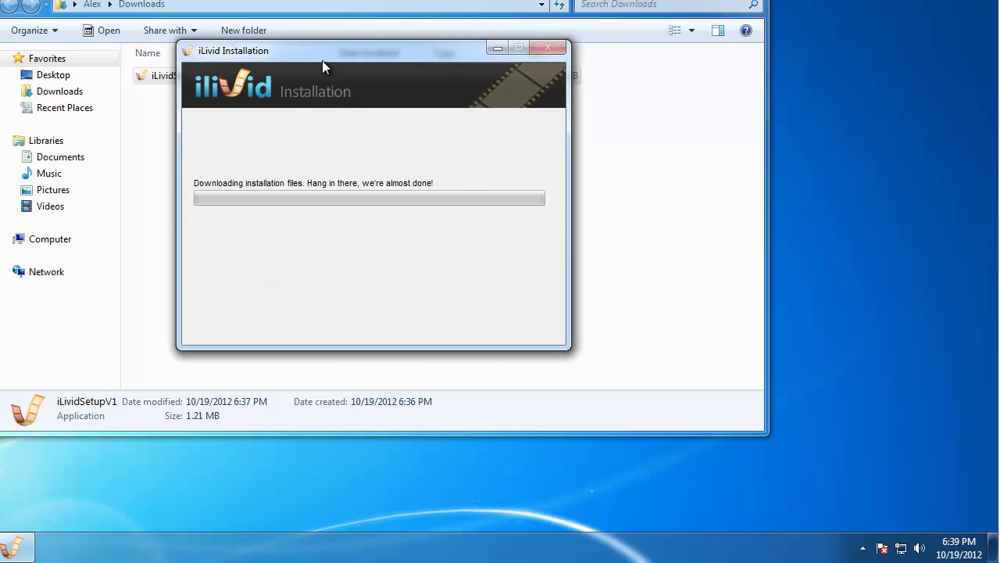
pyautogui.moveTo(323, 60); pyautogui.dragTo(326, 64)
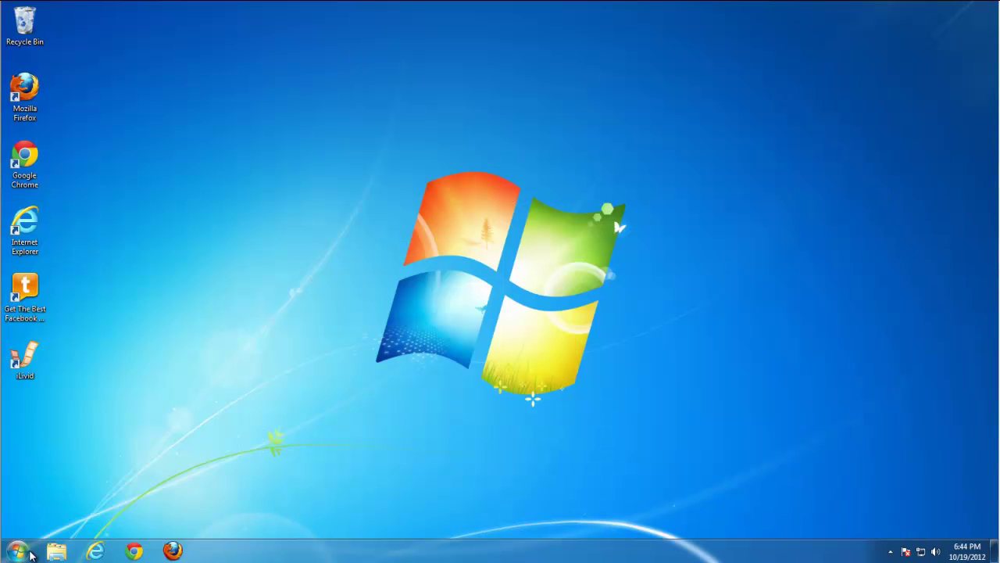
# - Open and close Control Panel, then launch Internet Explorer to view the Searchnu homepage
pyautogui.click(17, 551)
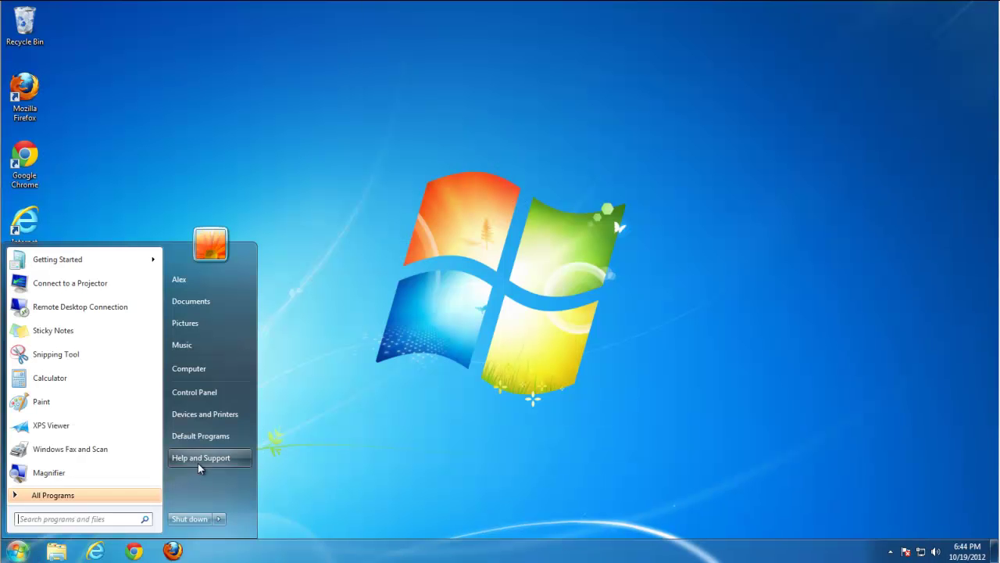
pyautogui.click(199, 388)
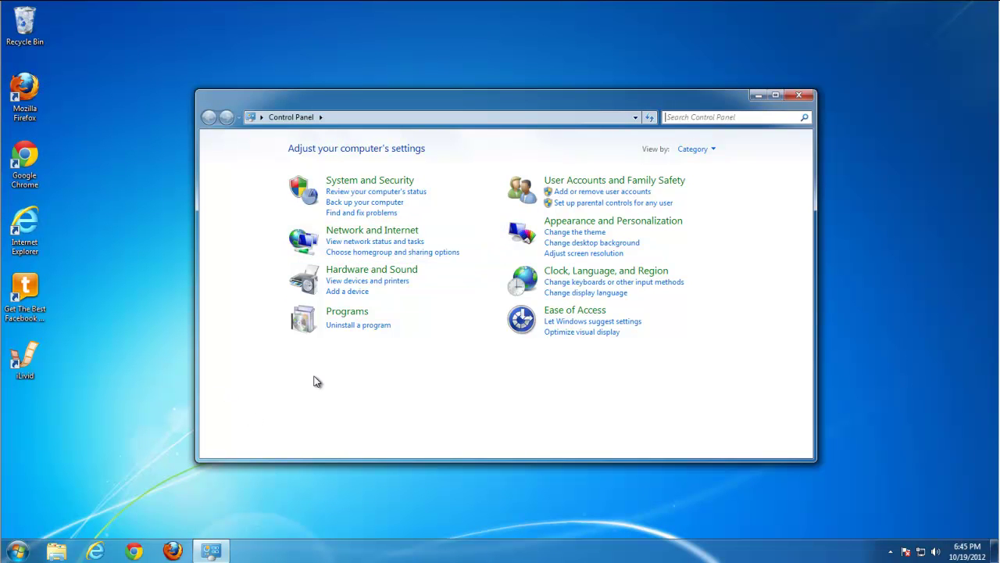
pyautogui.click(799, 95)
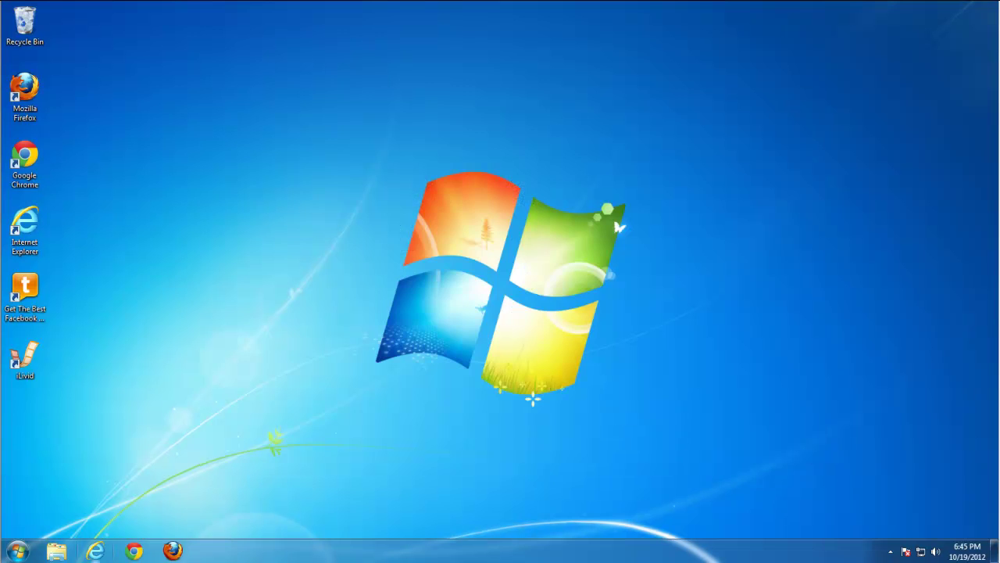
pyautogui.click(109, 551)
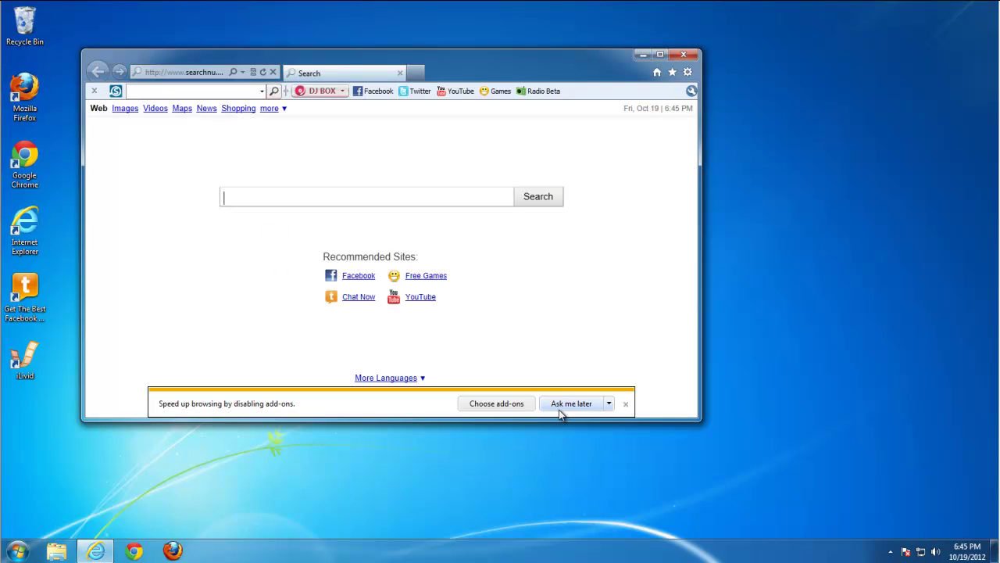
# - Close Internet Explorer and bring up Control Panel's list of installed programs
pyautogui.click(683, 54)
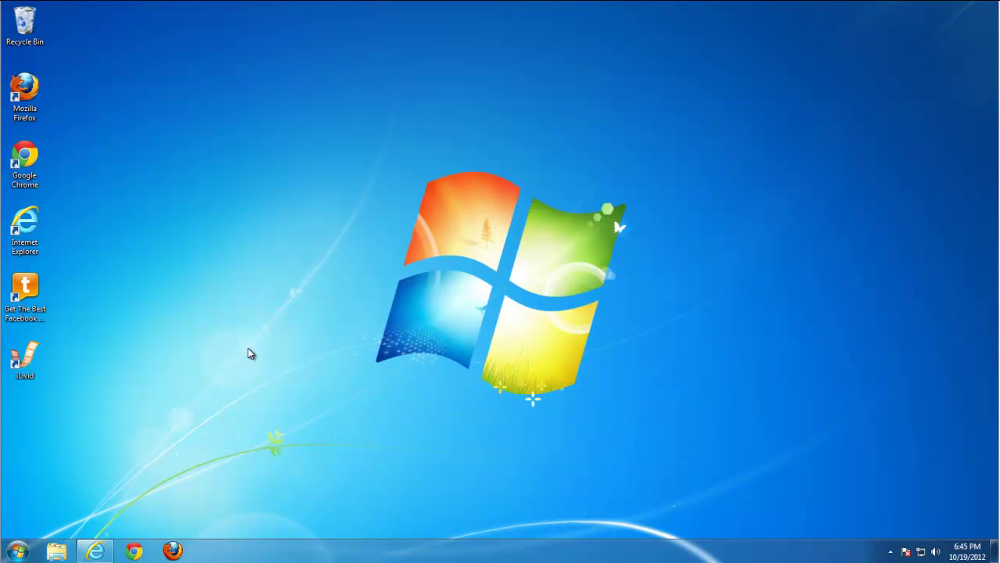
pyautogui.click(19, 553)
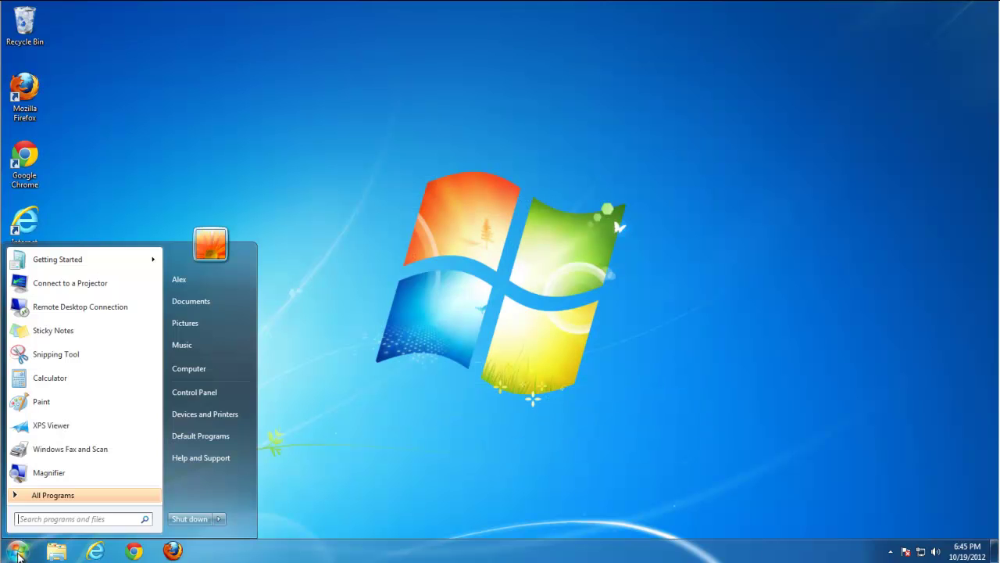
pyautogui.click(209, 392)
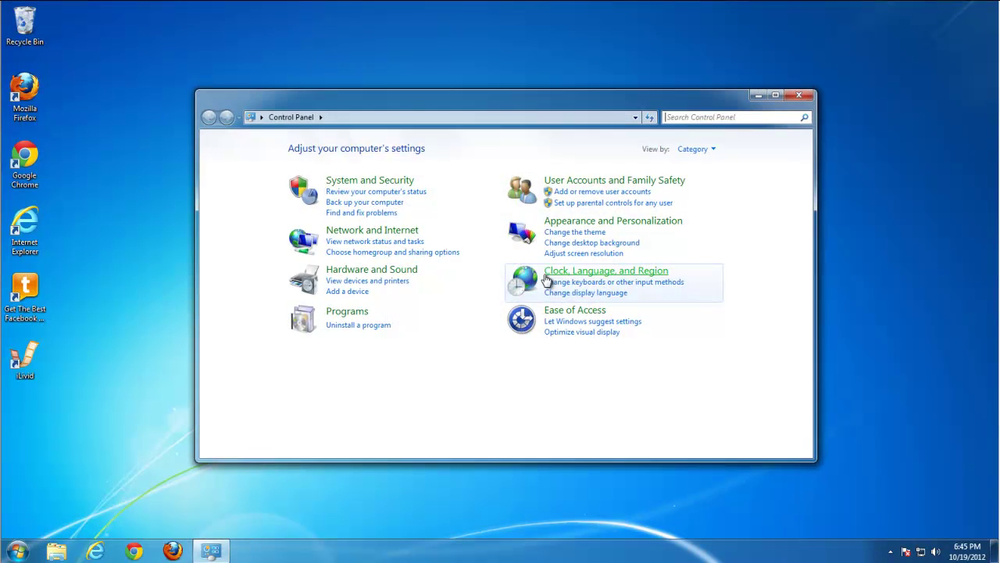
pyautogui.click(388, 324)
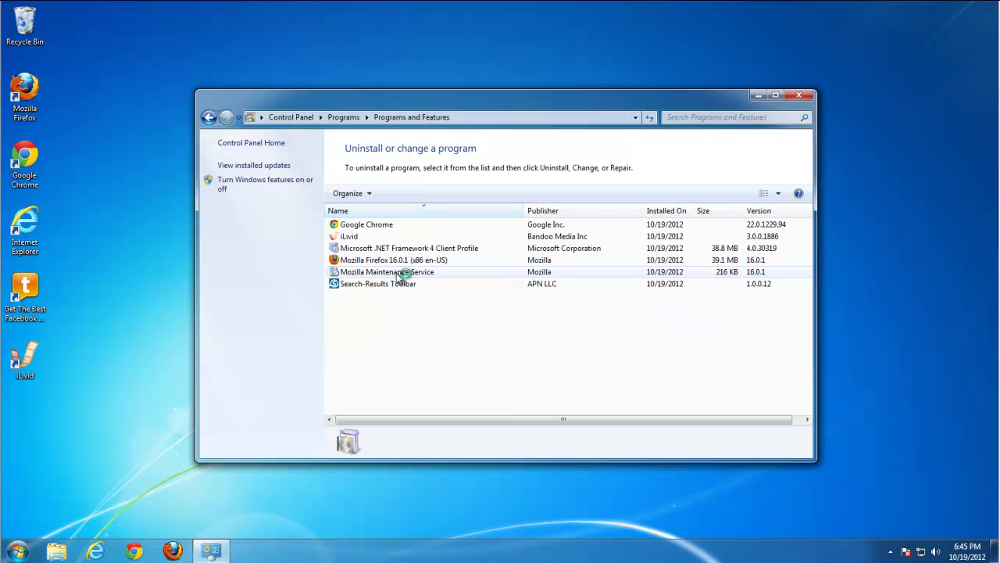
# - Uninstall iLivid, then select Search-Results Toolbar in the programs list
pyautogui.click(350, 237)
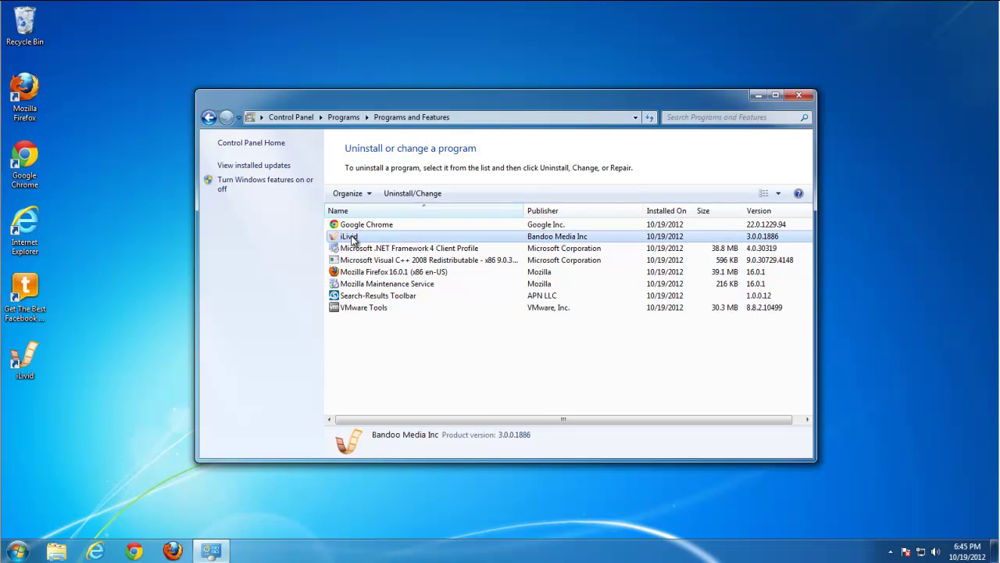
pyautogui.click(405, 194)
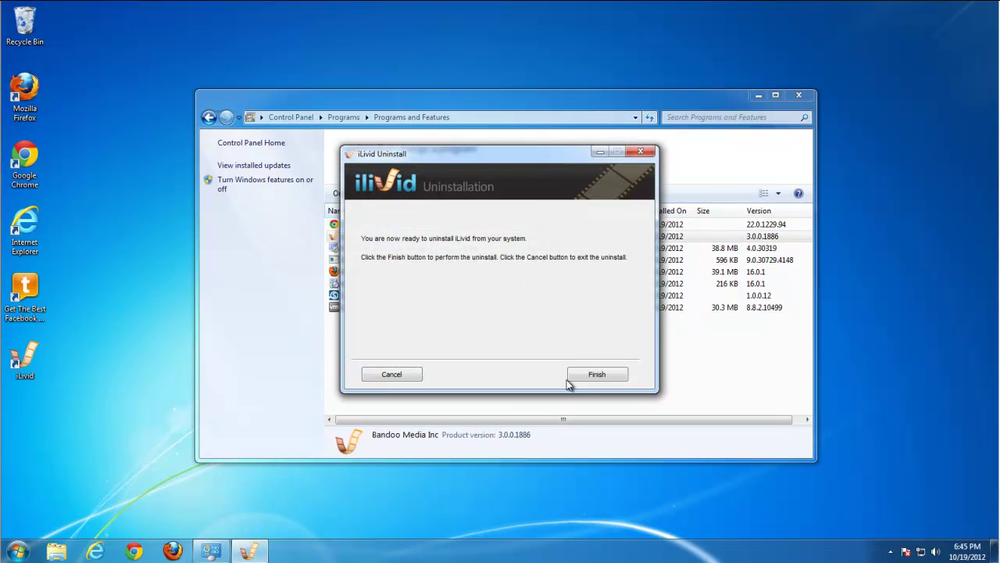
pyautogui.click(582, 379)
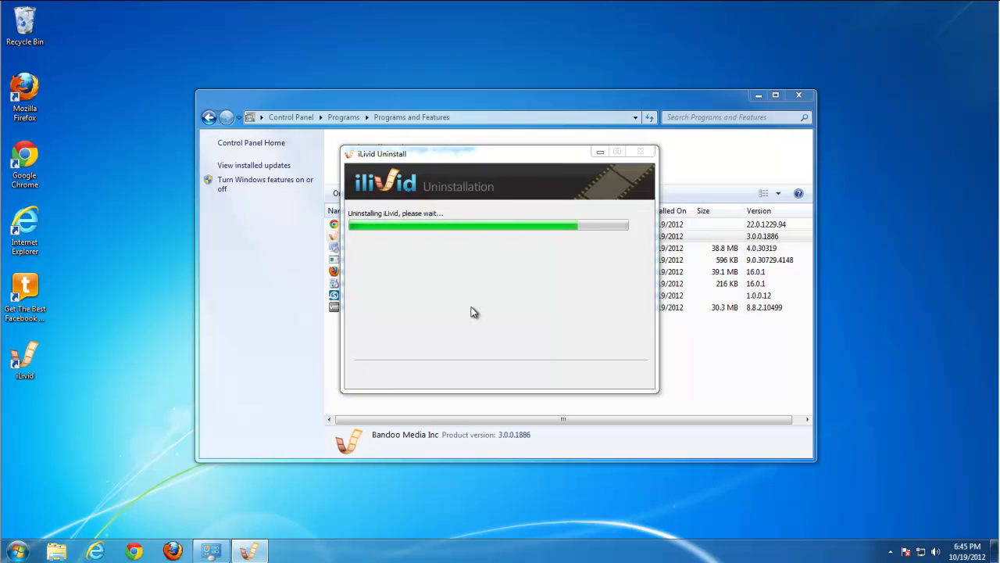
pyautogui.click(373, 284)
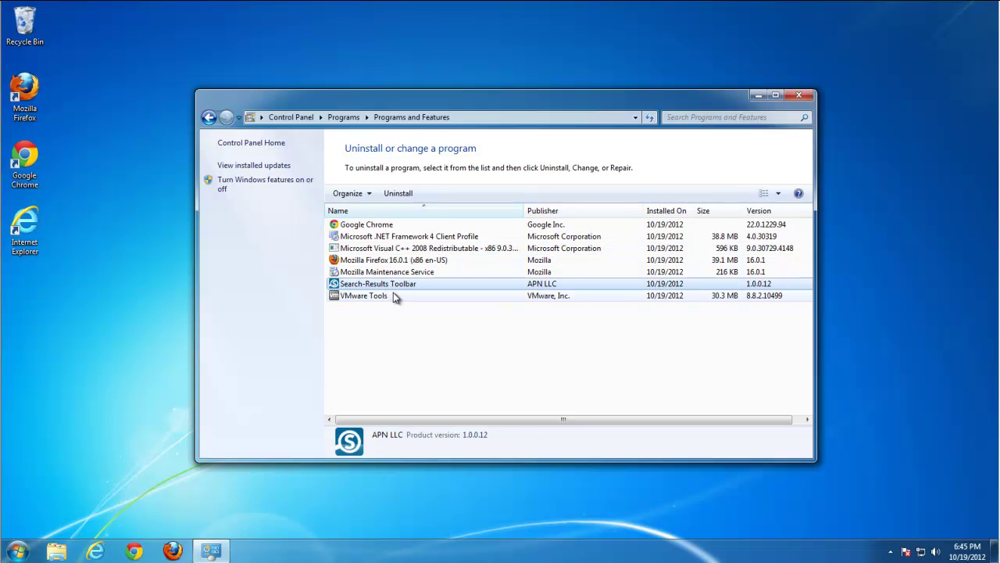
# - Run the Search-Results Toolbar uninstaller past its welcome page through to completion
pyautogui.click(400, 194)
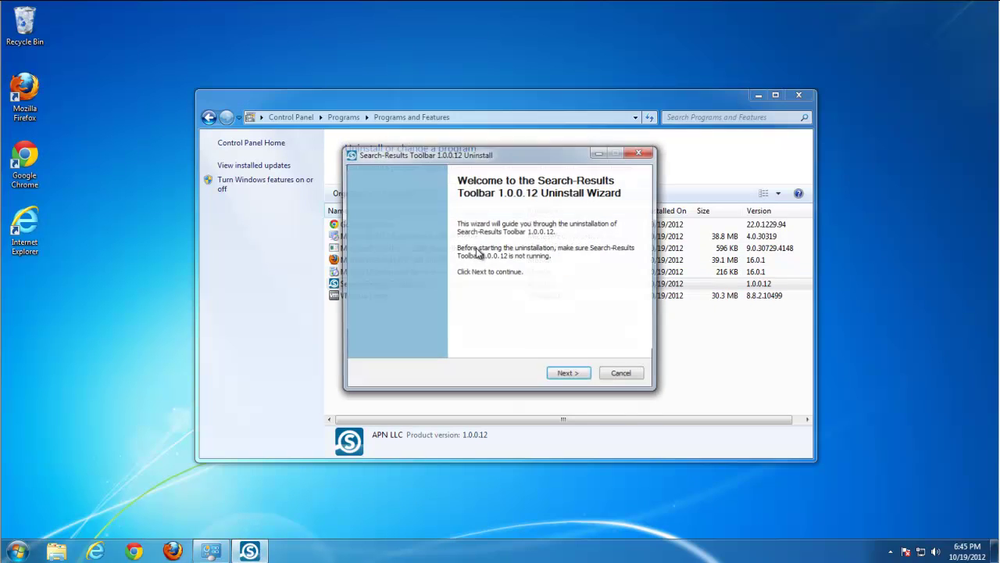
pyautogui.click(568, 375)
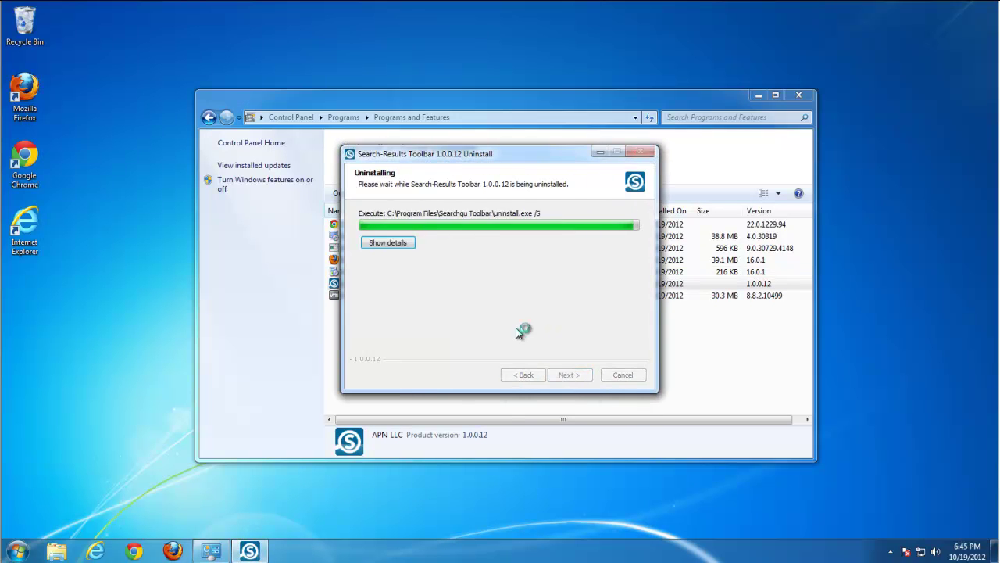
pyautogui.click(568, 375)
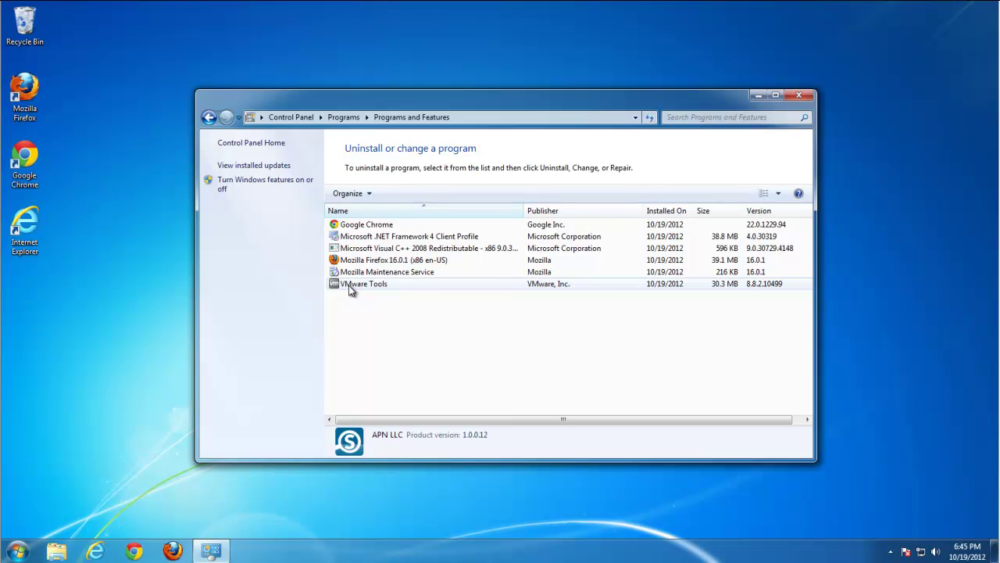
# - Set Internet Explorer's home page to blank (about:blank) in Internet Options and apply
pyautogui.click(798, 95)
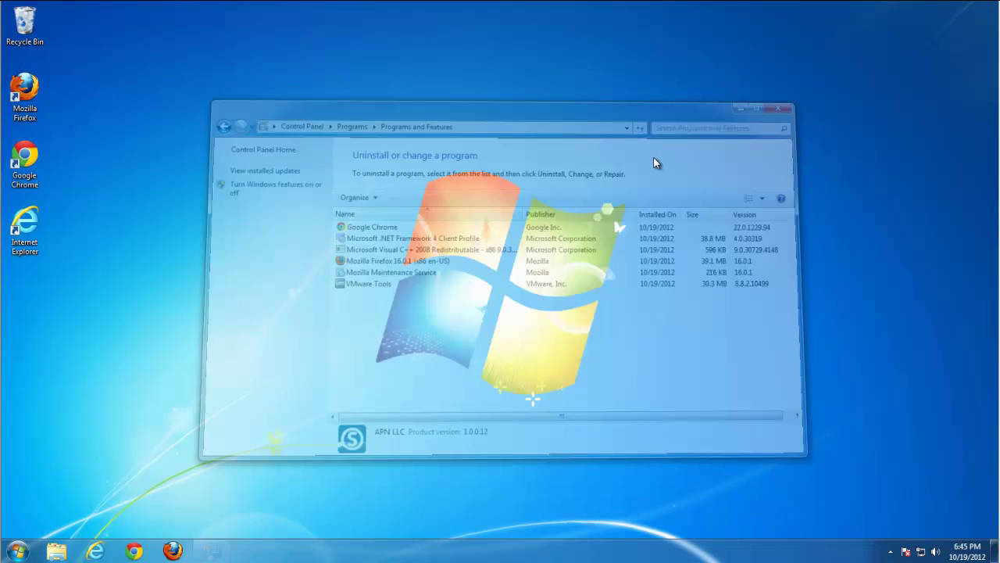
pyautogui.click(94, 550)
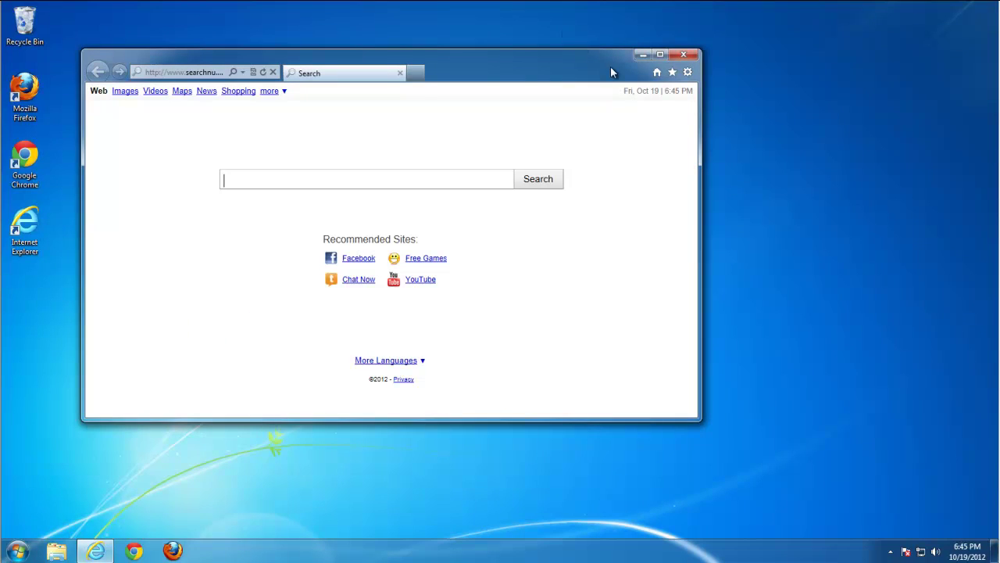
pyautogui.click(665, 54)
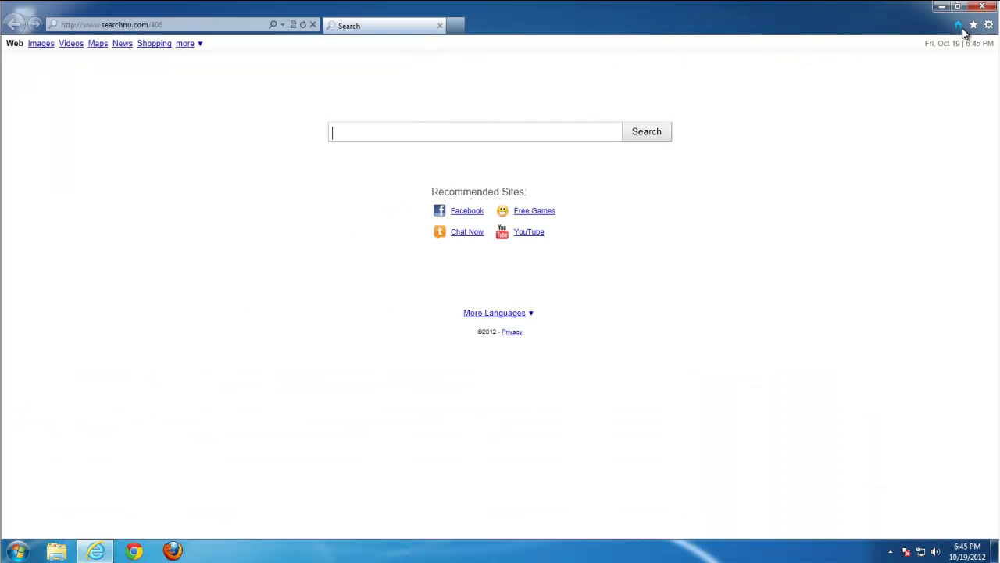
pyautogui.click(988, 28)
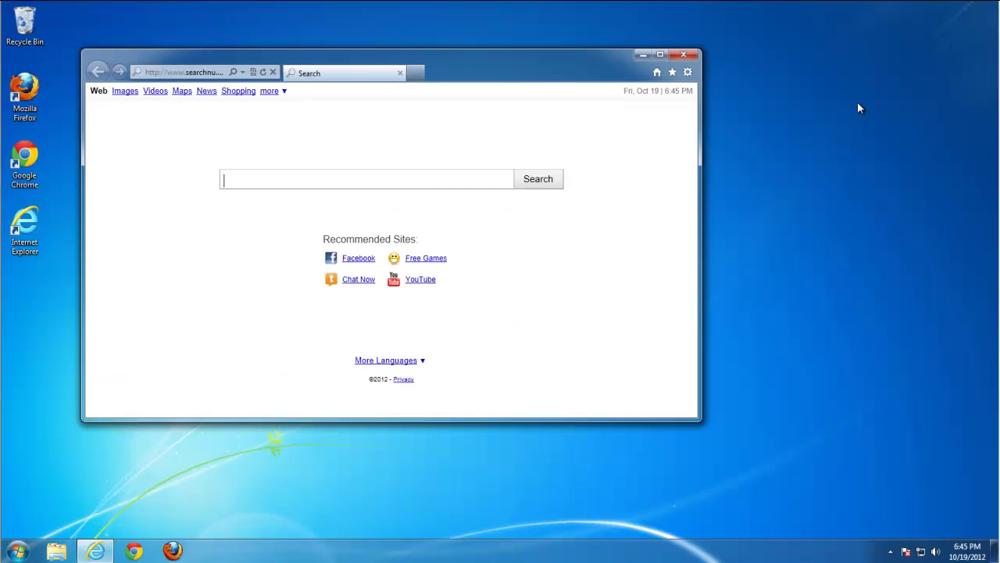
pyautogui.click(686, 72)
pyautogui.click(708, 227)
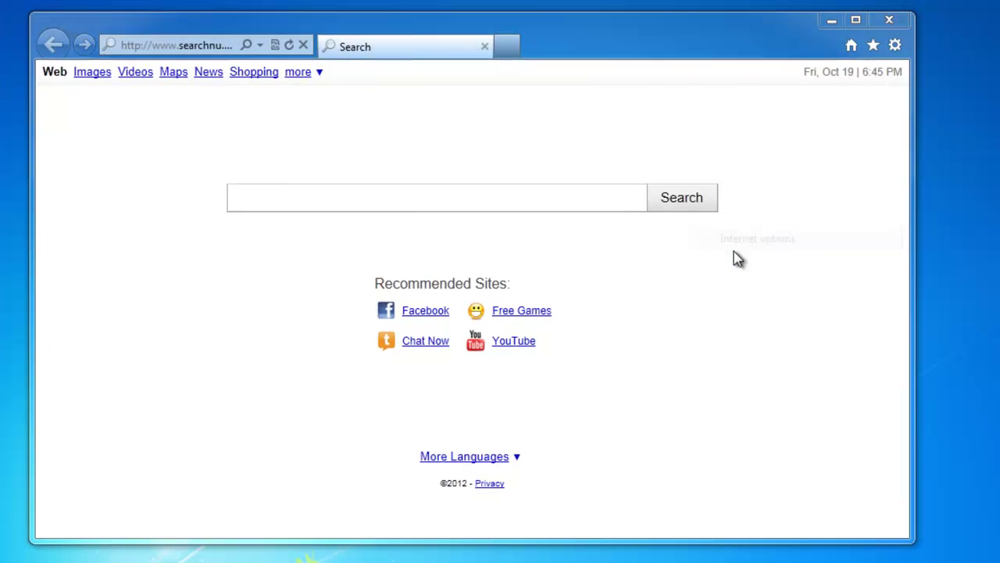
pyautogui.click(347, 185)
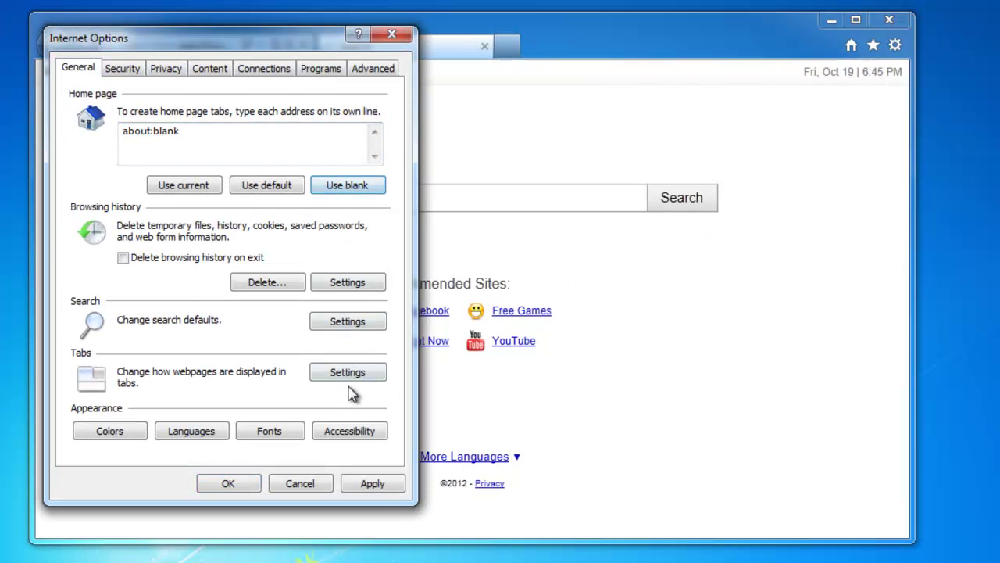
pyautogui.click(371, 483)
# - Make Bing the default search provider, remove Search Results, and review the other add-on lists
pyautogui.click(346, 322)
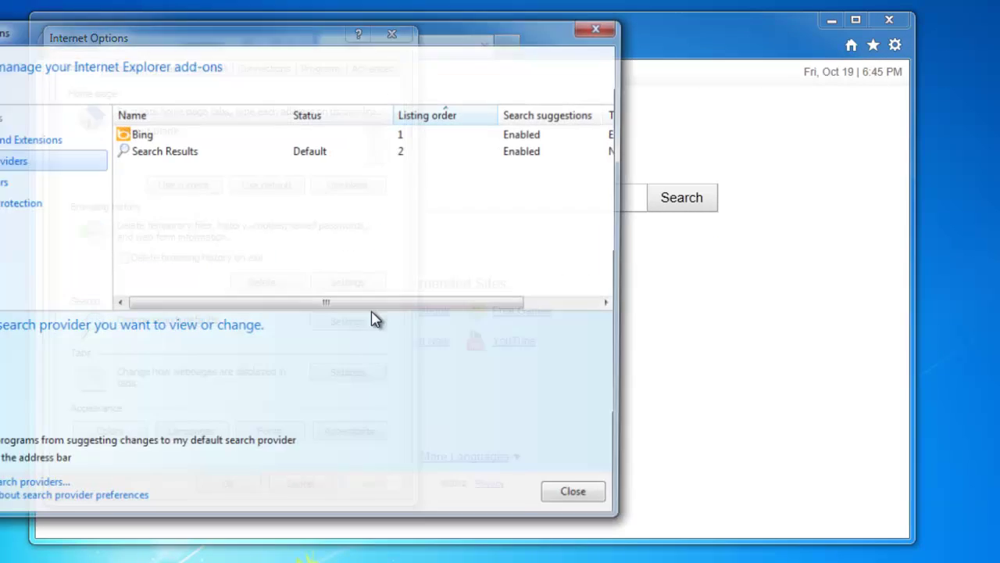
pyautogui.moveTo(277, 43); pyautogui.dragTo(625, 59)
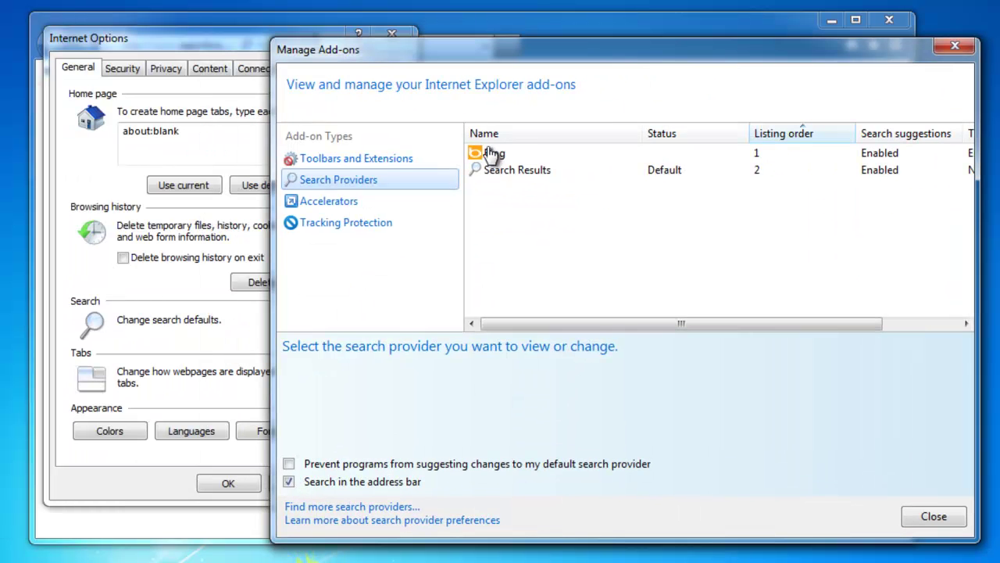
pyautogui.click(492, 153)
pyautogui.click(864, 480)
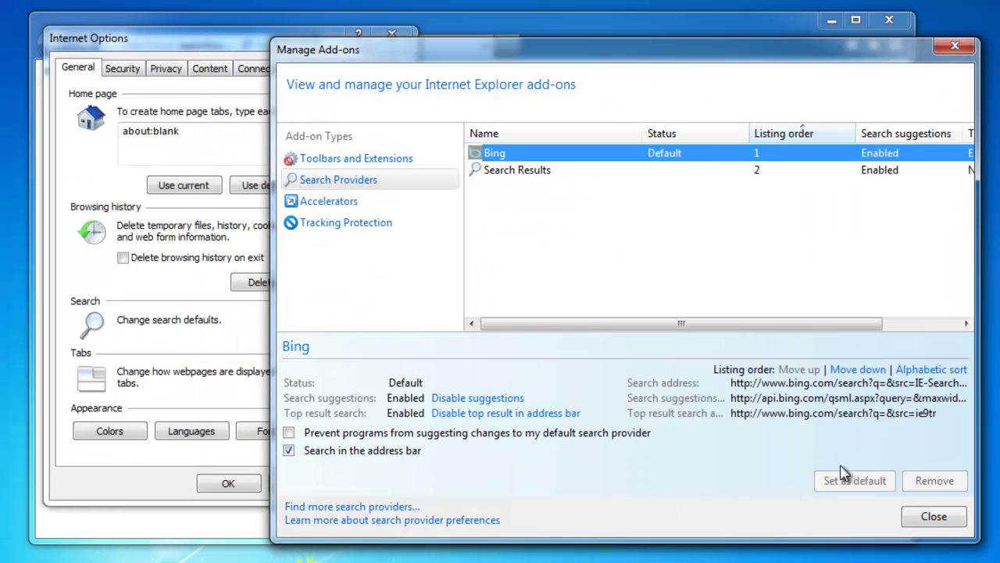
pyautogui.click(504, 176)
pyautogui.click(934, 481)
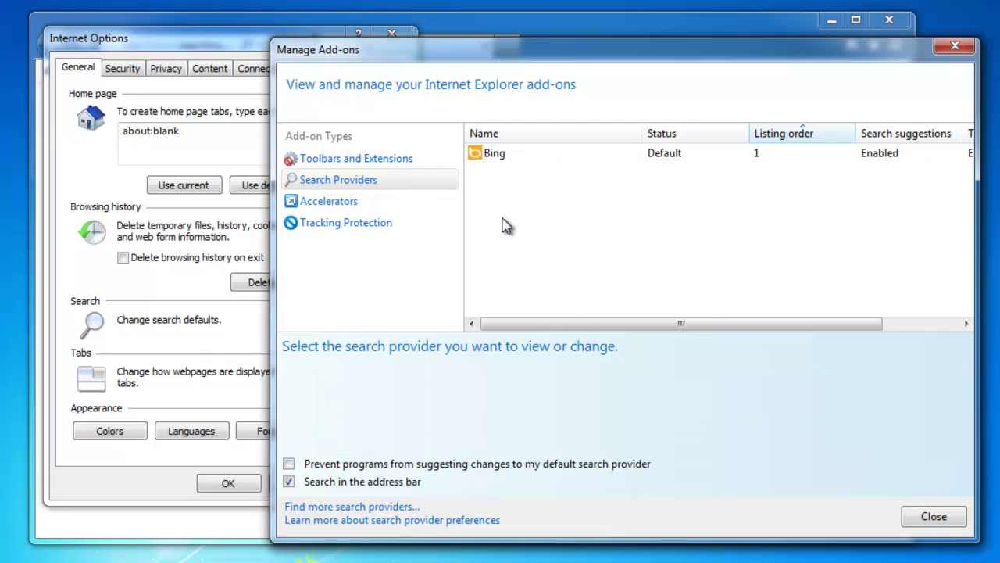
pyautogui.click(370, 162)
pyautogui.click(328, 202)
pyautogui.click(335, 225)
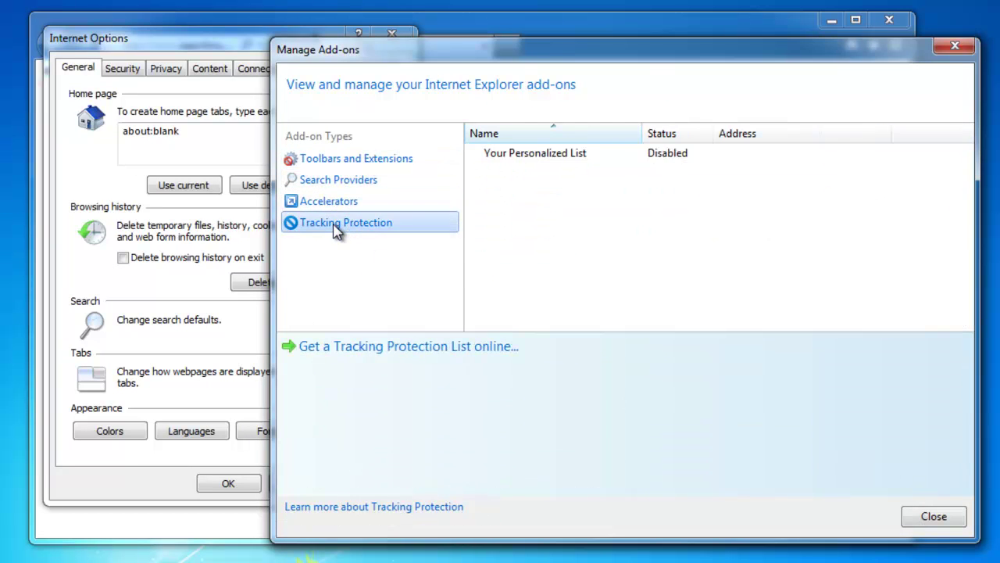
pyautogui.click(955, 45)
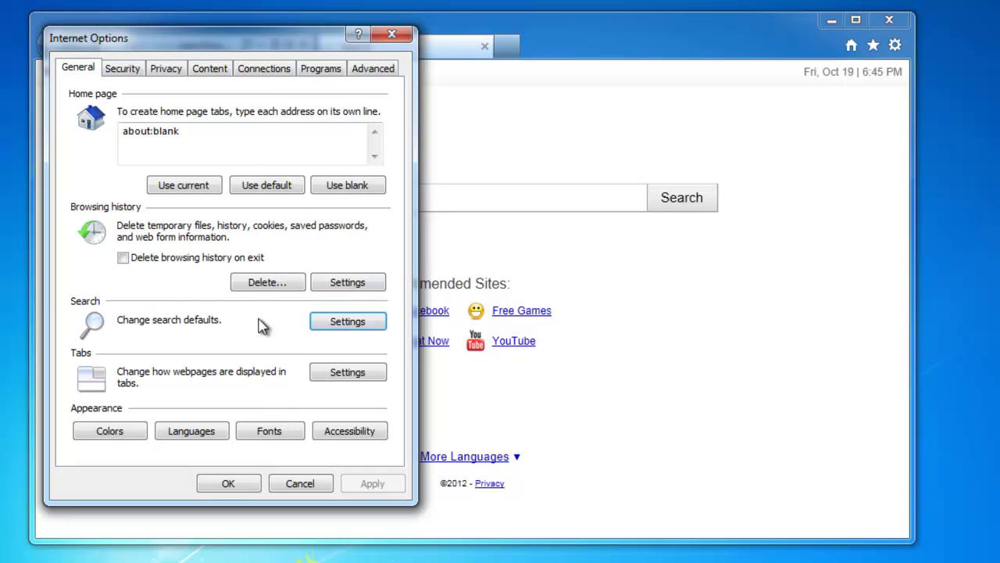
# - Delete Internet Explorer's browsing history including download history, confirm Internet Options, and close the browser
pyautogui.click(261, 284)
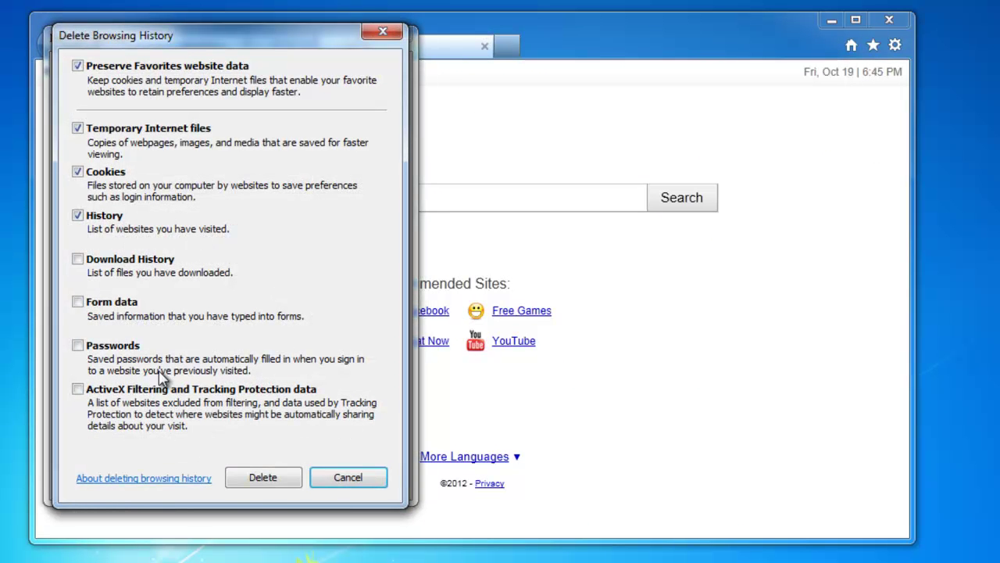
pyautogui.click(77, 259)
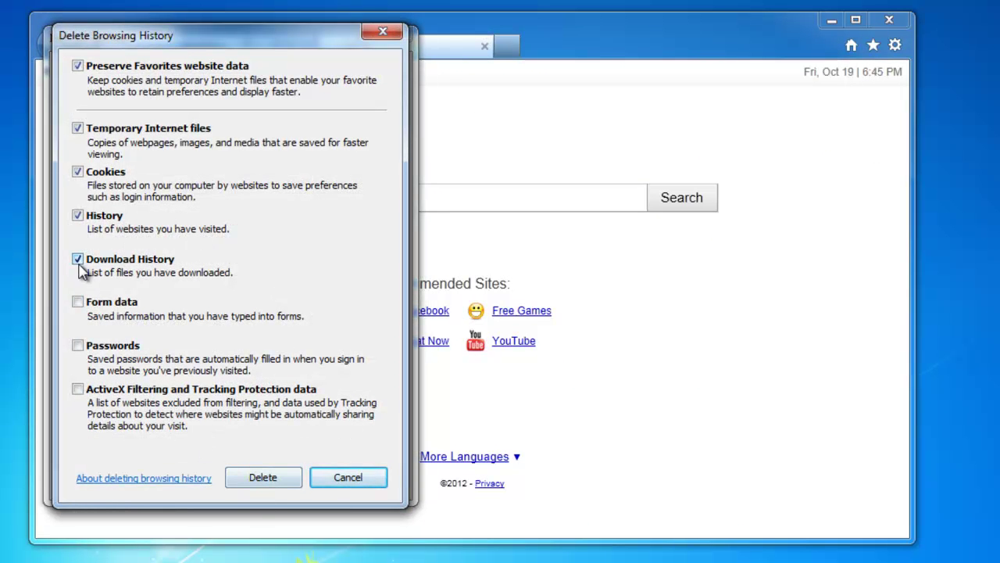
pyautogui.click(263, 476)
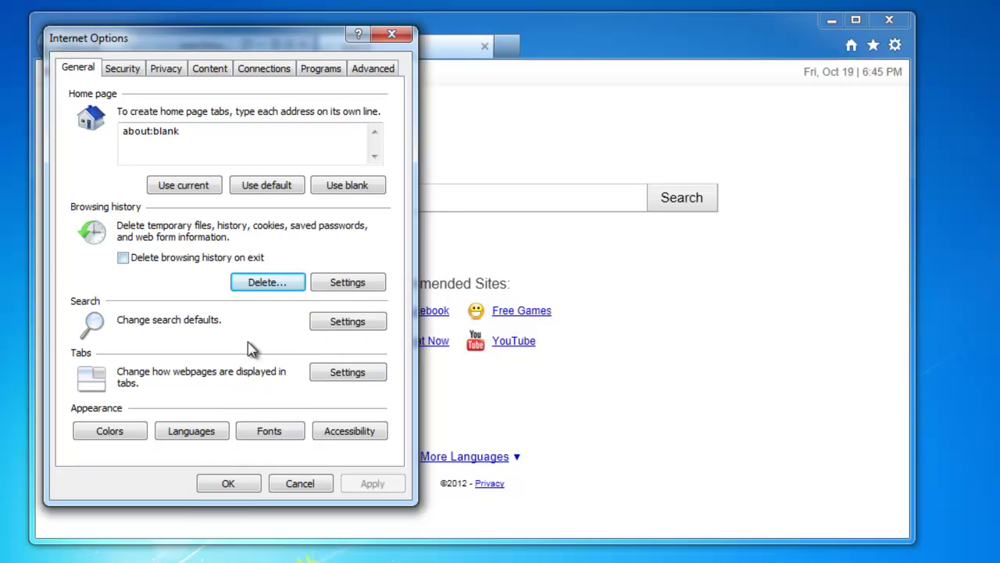
pyautogui.click(228, 485)
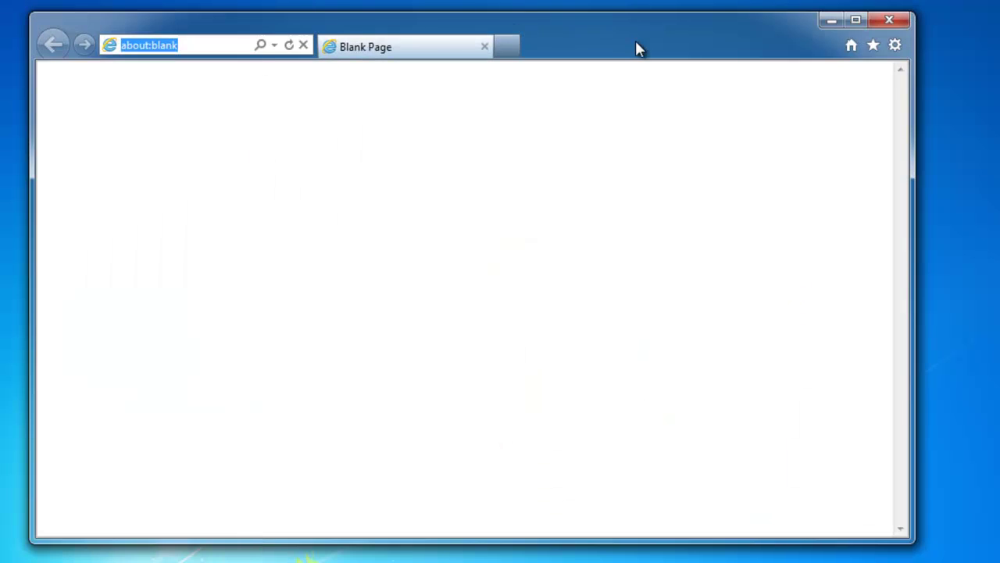
pyautogui.click(484, 46)
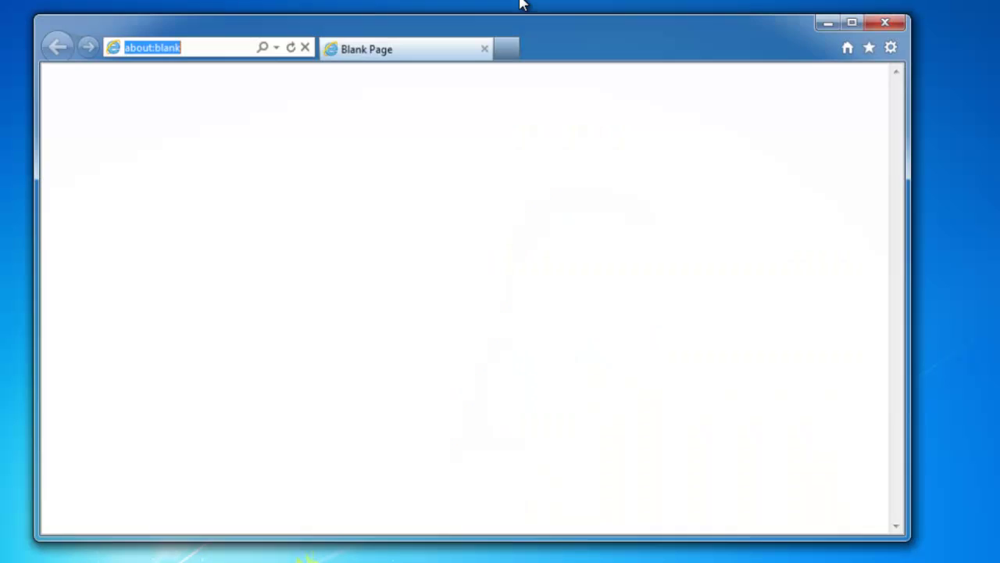
pyautogui.click(505, 48)
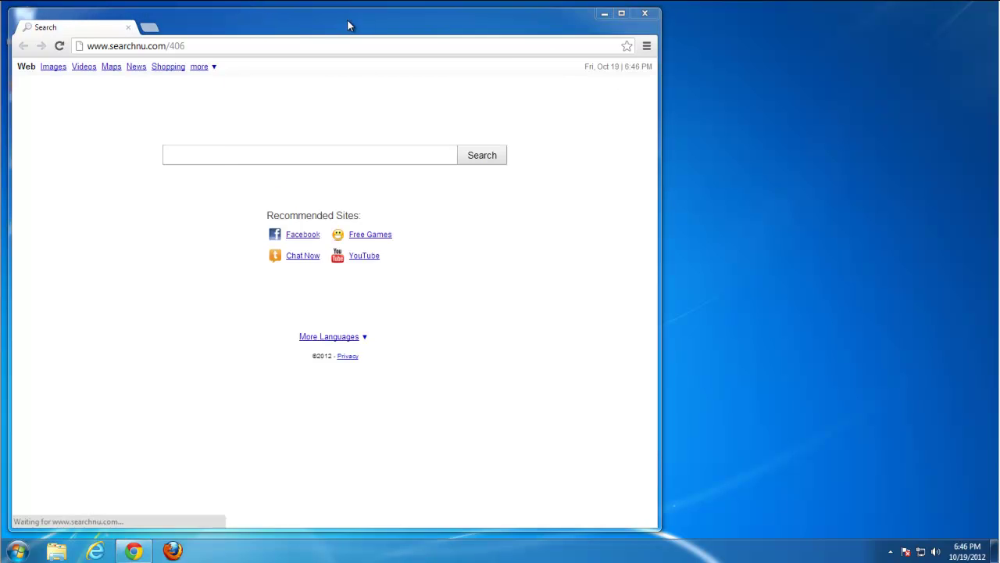
# - Remove the Searchnu startup page in Chrome settings so it opens the New Tab page
pyautogui.moveTo(347, 25); pyautogui.dragTo(411, 25)
pyautogui.click(714, 47)
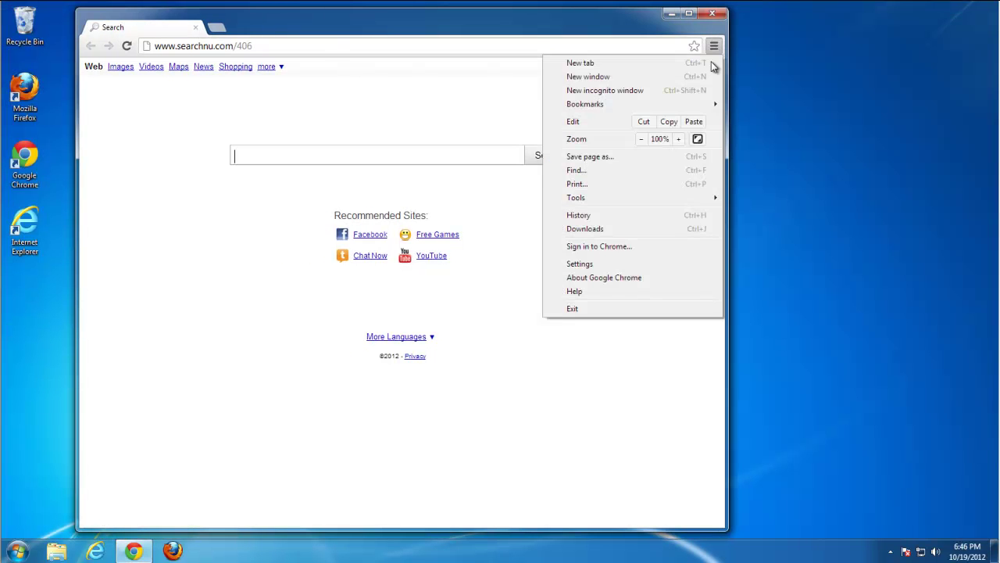
pyautogui.click(593, 276)
pyautogui.click(120, 119)
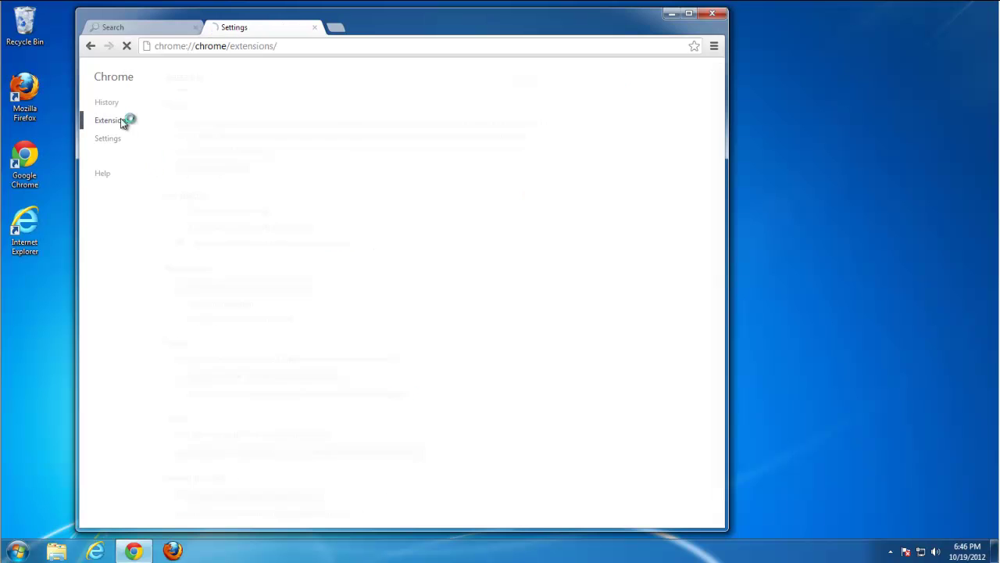
pyautogui.click(114, 138)
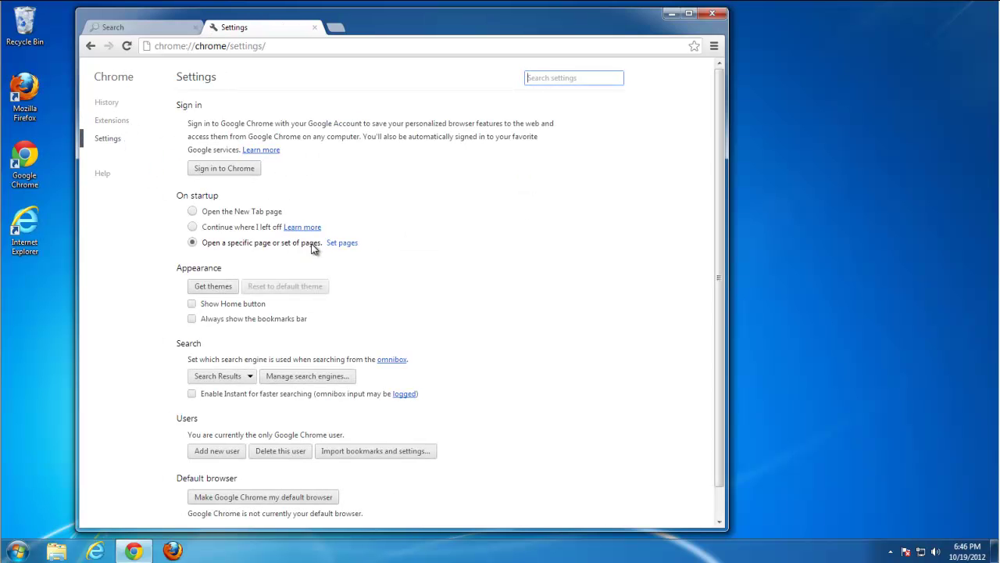
pyautogui.click(347, 243)
pyautogui.click(543, 274)
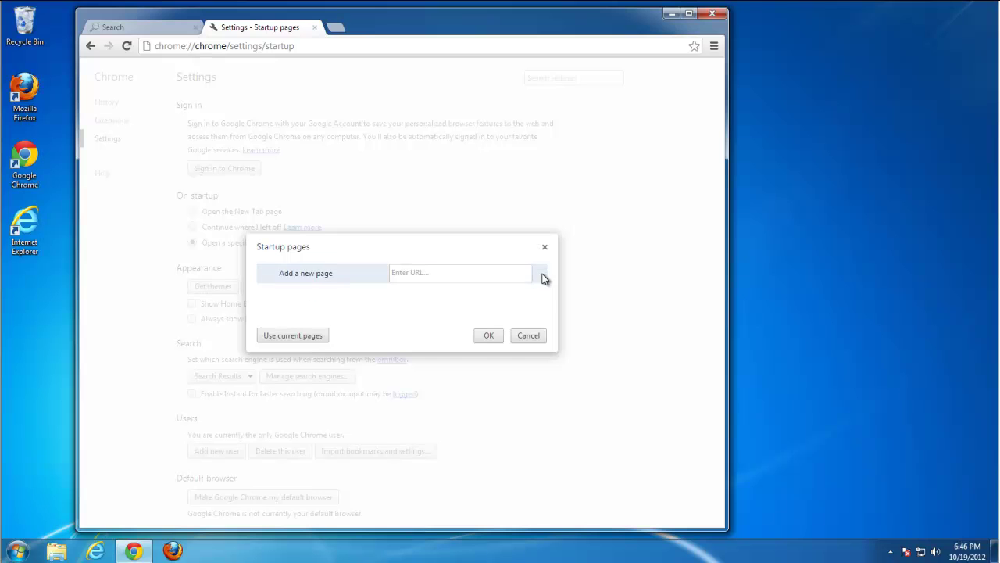
pyautogui.click(488, 334)
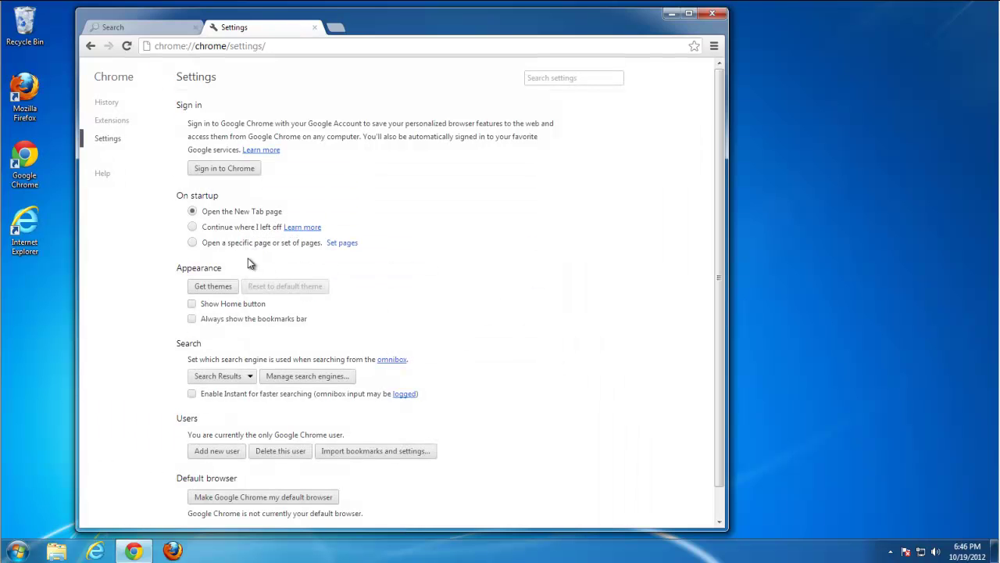
# - Show the Home button and change the home page address from searchnu.com/406 to google.com
pyautogui.click(193, 303)
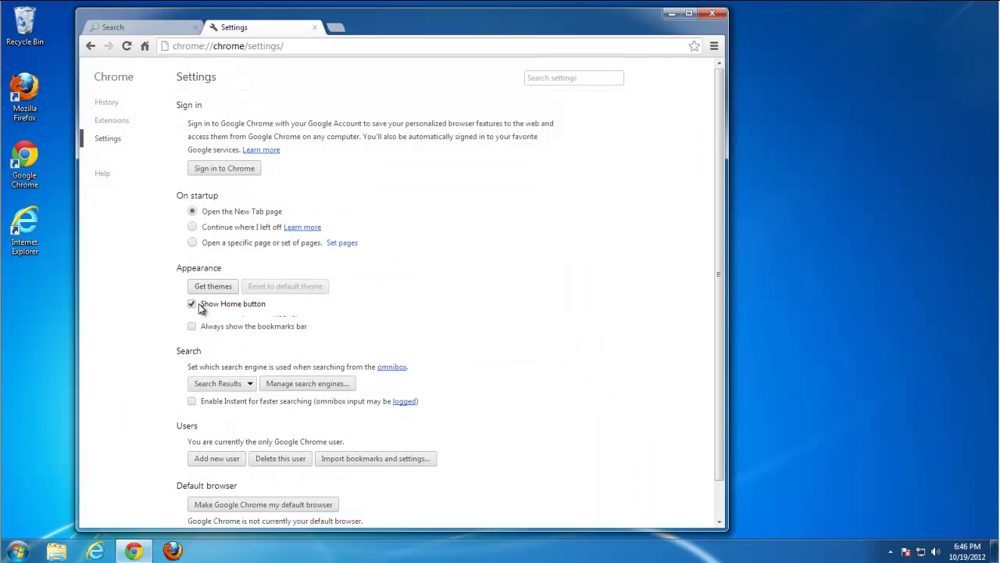
pyautogui.click(306, 319)
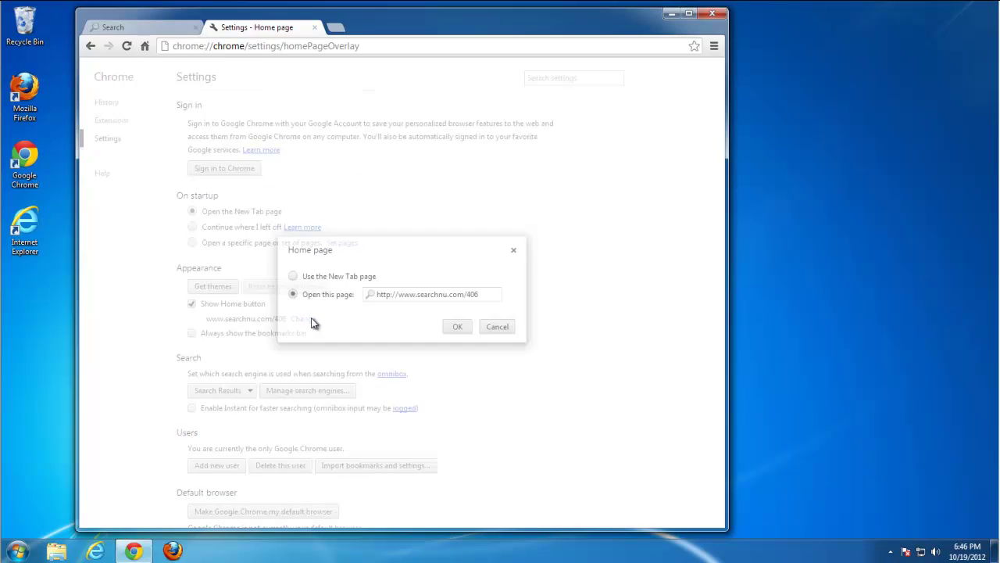
pyautogui.moveTo(416, 297); pyautogui.dragTo(479, 298)
pyautogui.click(417, 297)
pyautogui.moveTo(417, 296); pyautogui.dragTo(512, 303)
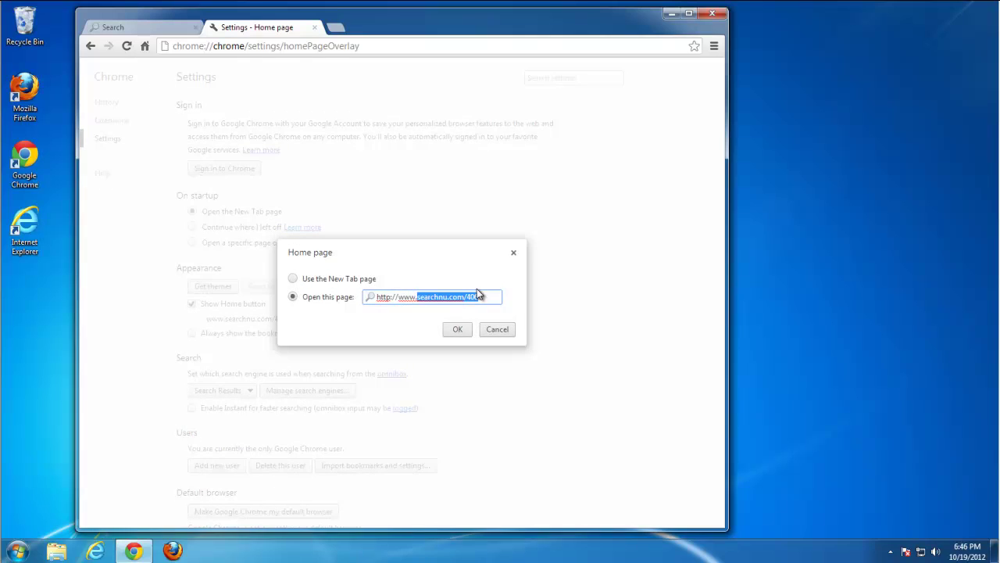
pyautogui.write('googl')
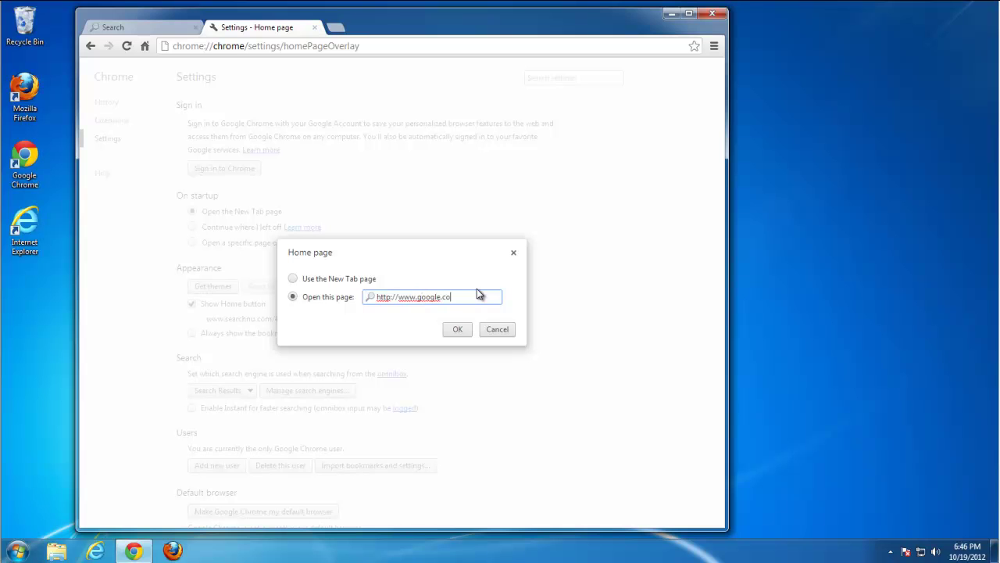
pyautogui.click(457, 329)
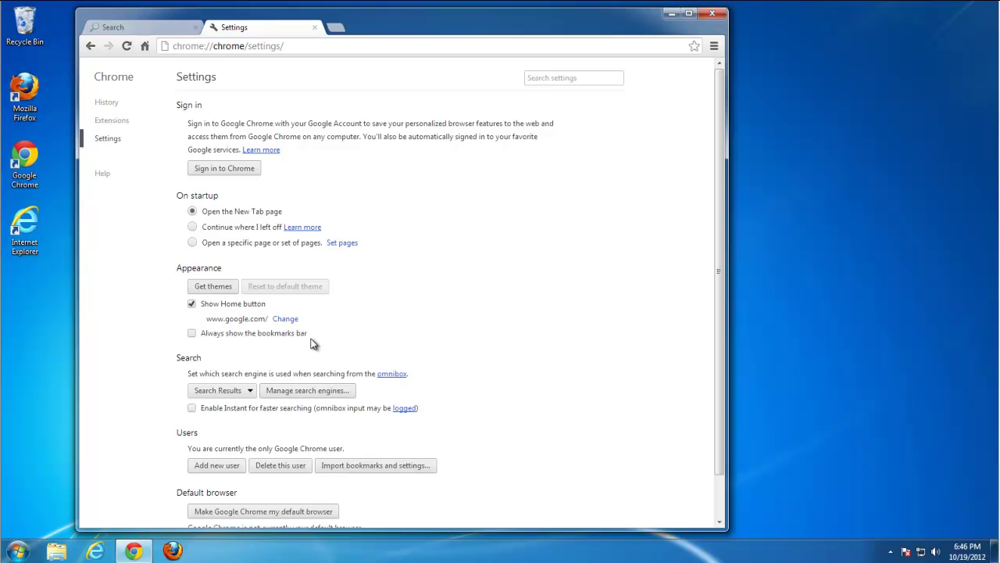
# - Make Google Chrome's default search engine Google and delete the Search Results engine
pyautogui.click(321, 391)
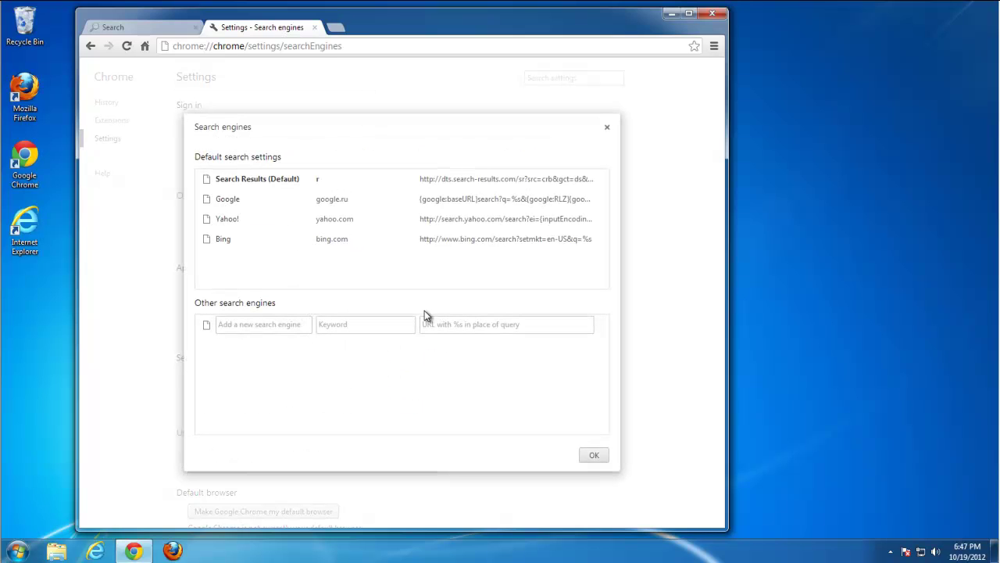
pyautogui.click(563, 199)
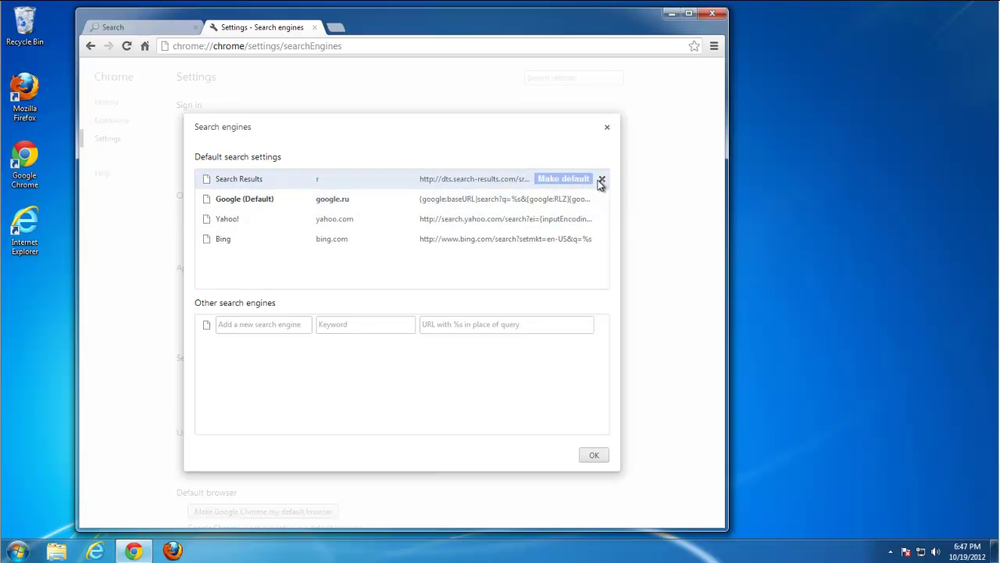
pyautogui.click(603, 179)
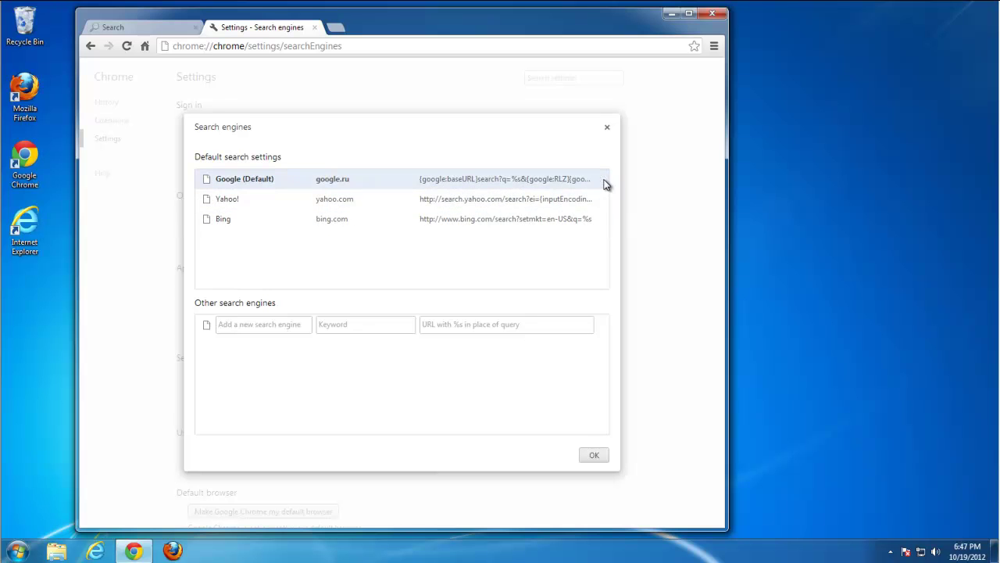
pyautogui.click(594, 454)
# - Clear Chrome's browsing data from the advanced settings and check the content settings
pyautogui.scroll(-2, 316, 362)
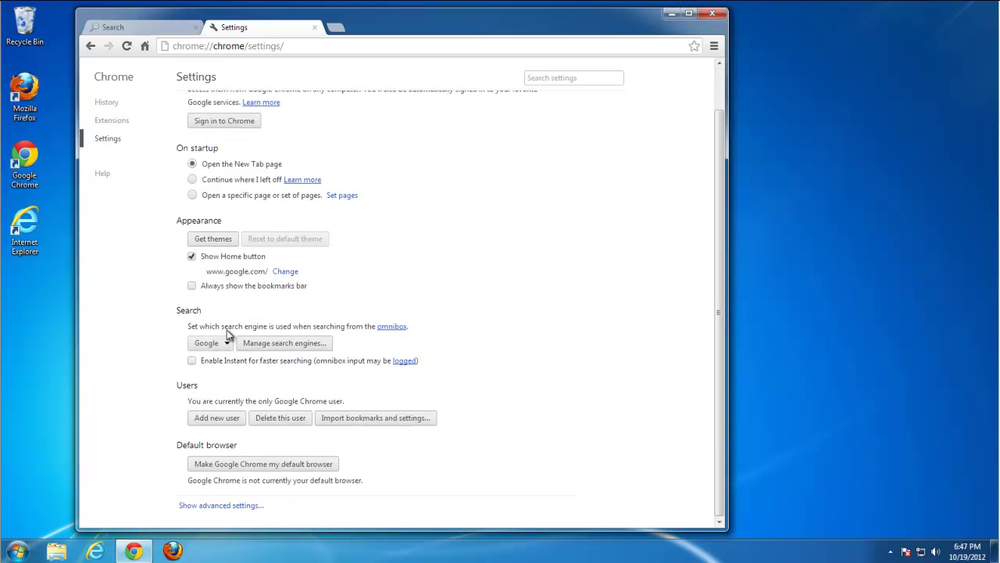
pyautogui.click(211, 505)
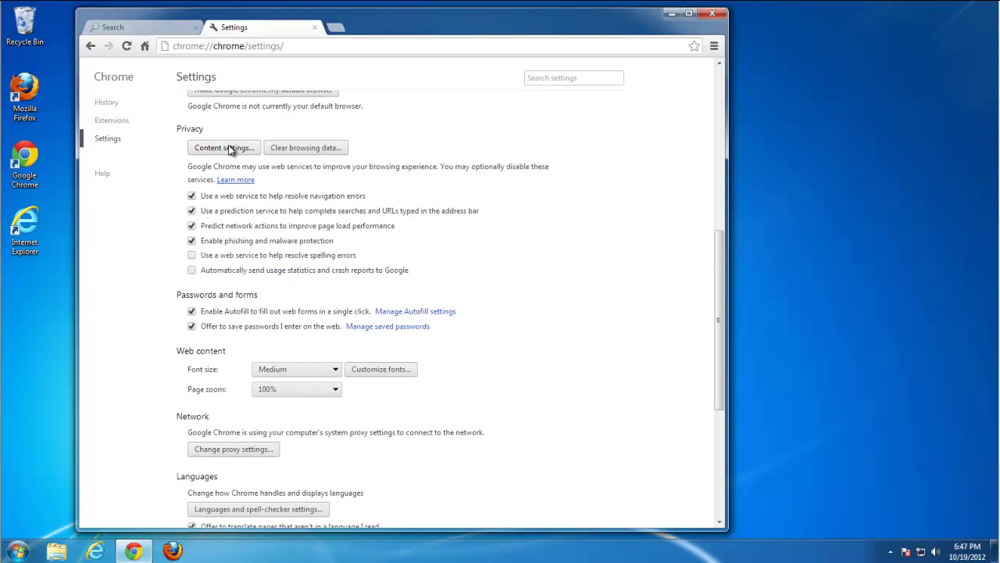
pyautogui.click(304, 148)
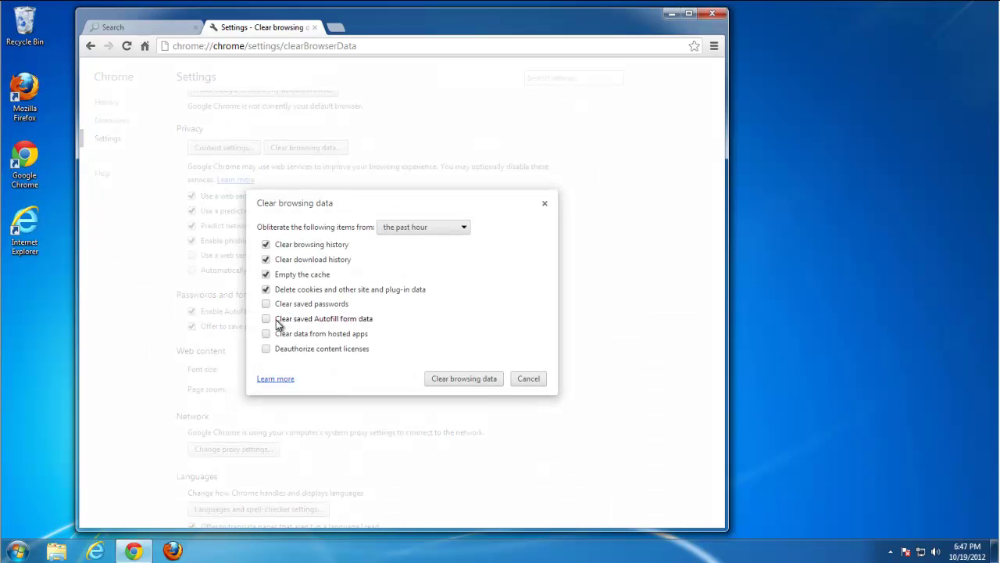
pyautogui.click(464, 378)
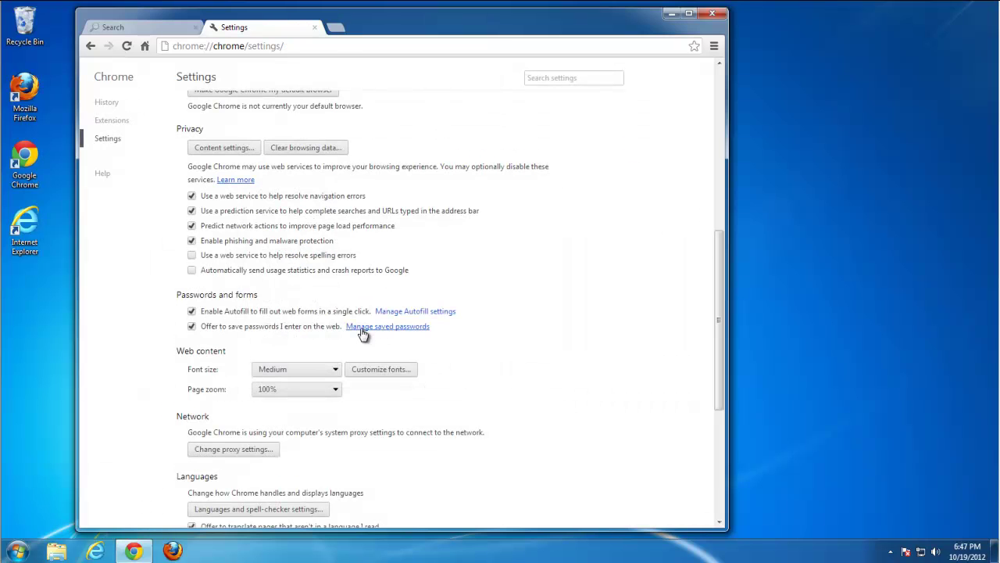
pyautogui.scroll(-2, 361, 334)
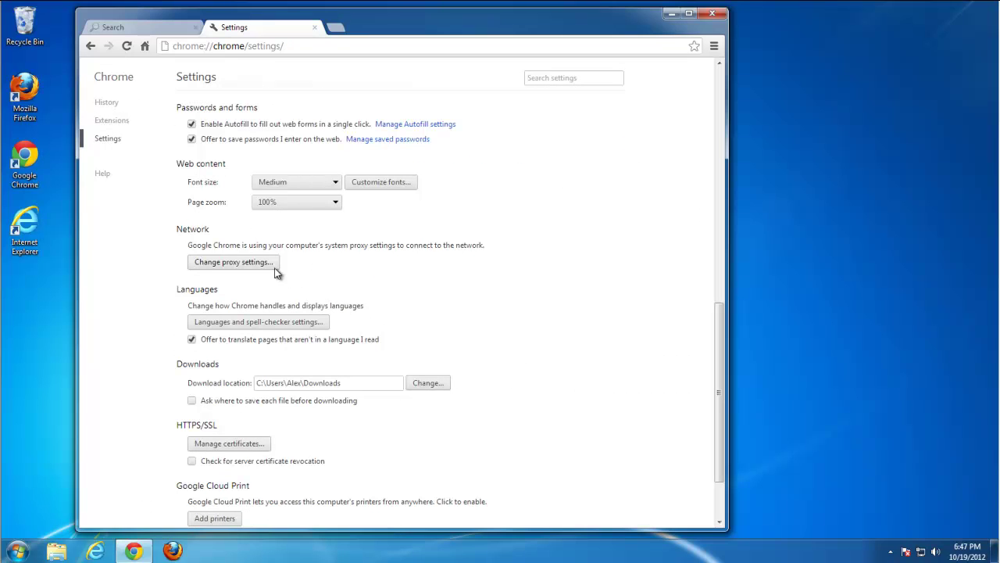
pyautogui.scroll(3, 281, 263)
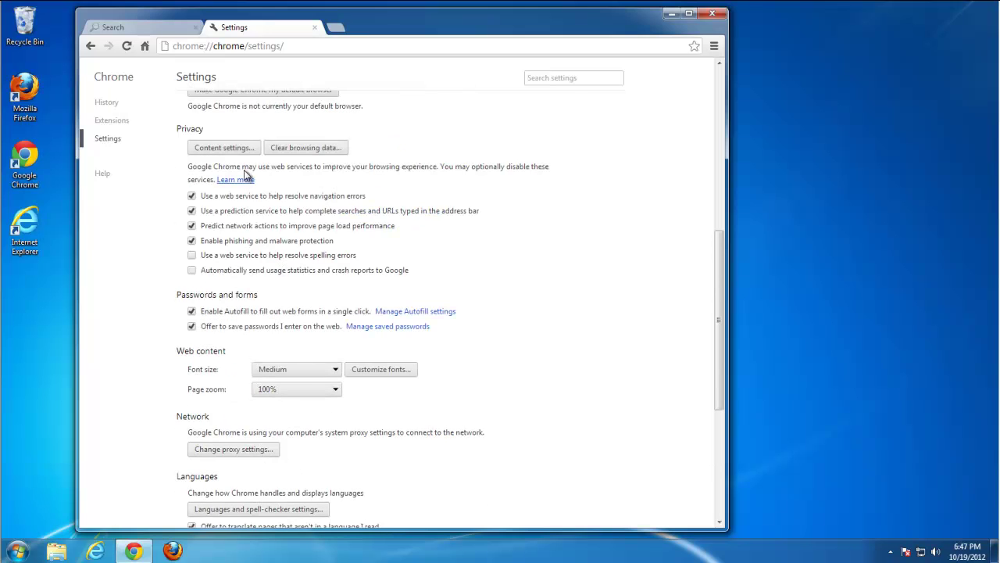
pyautogui.click(228, 149)
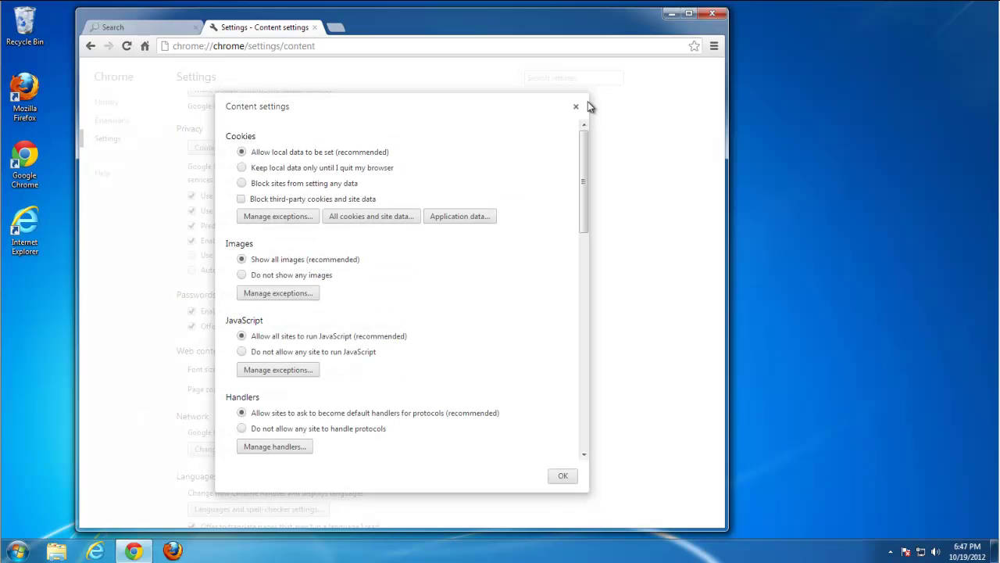
pyautogui.click(576, 106)
# - Relaunch Chrome and cycle tabs to confirm a plain New Tab page, then close it and start Firefox
pyautogui.click(712, 14)
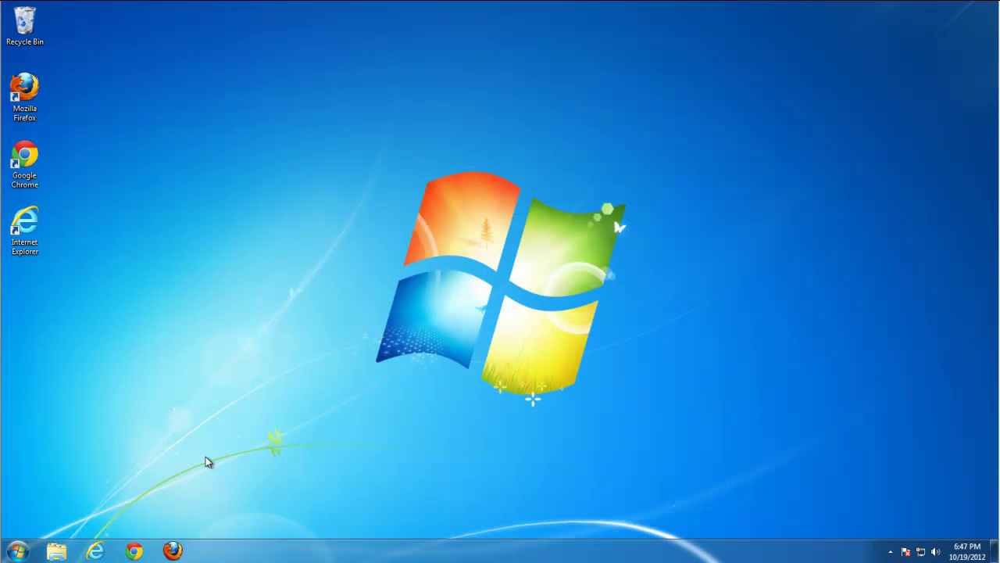
pyautogui.click(141, 551)
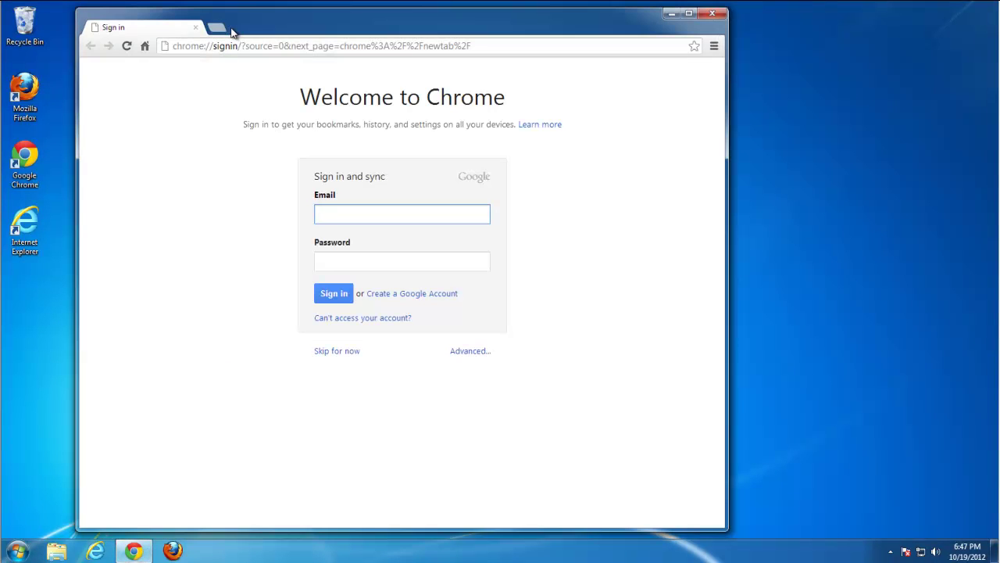
pyautogui.click(217, 29)
pyautogui.click(196, 27)
pyautogui.click(219, 30)
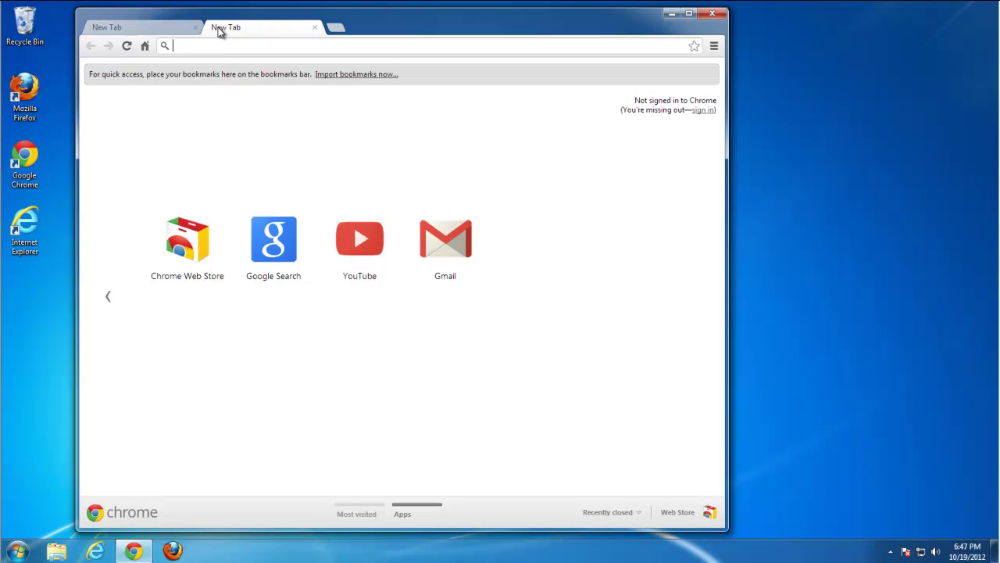
pyautogui.click(195, 28)
pyautogui.click(219, 28)
pyautogui.click(195, 27)
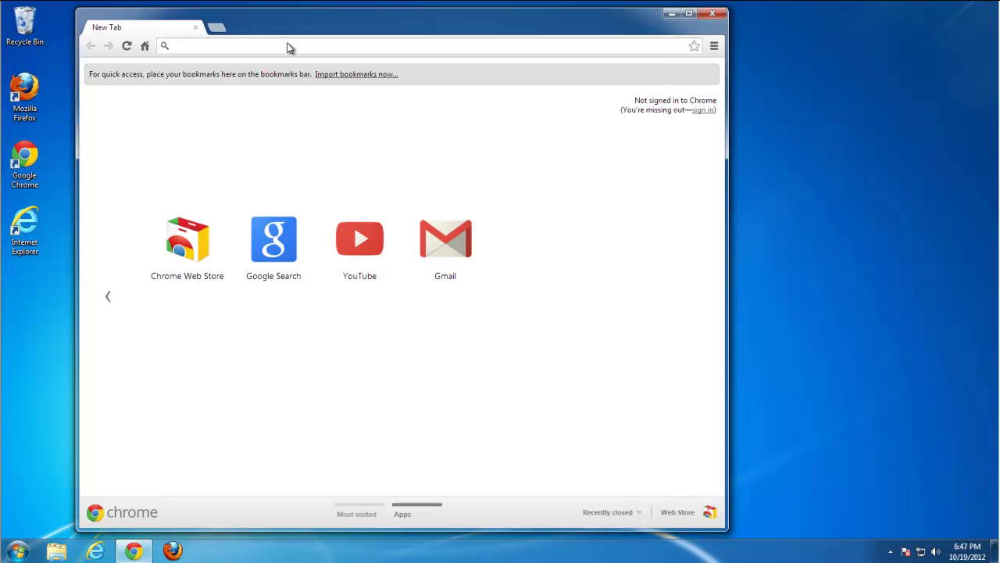
pyautogui.click(711, 13)
pyautogui.click(172, 550)
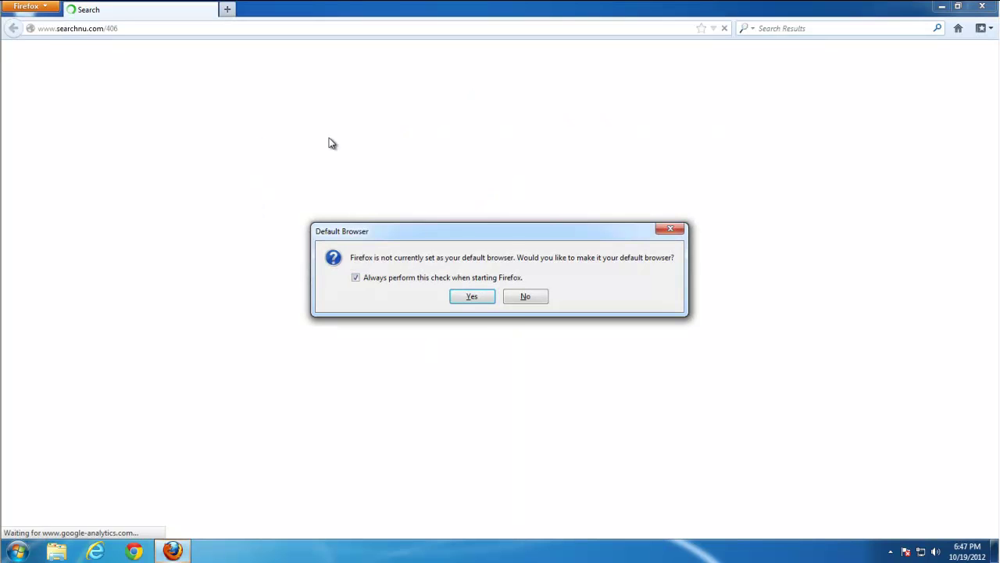
# - Decline making Firefox the default browser and remove the Search Results search engine
pyautogui.click(532, 300)
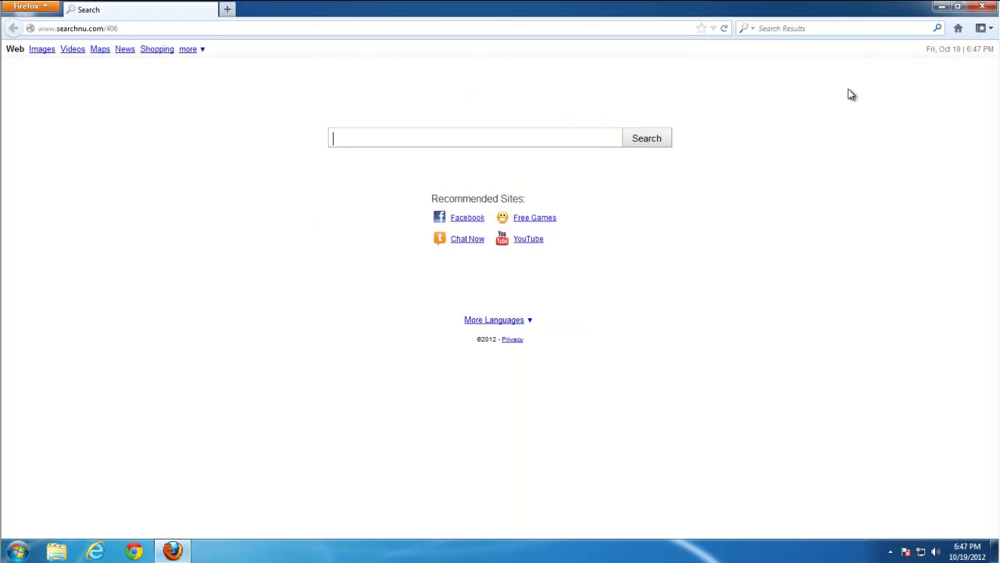
pyautogui.click(745, 28)
pyautogui.click(762, 159)
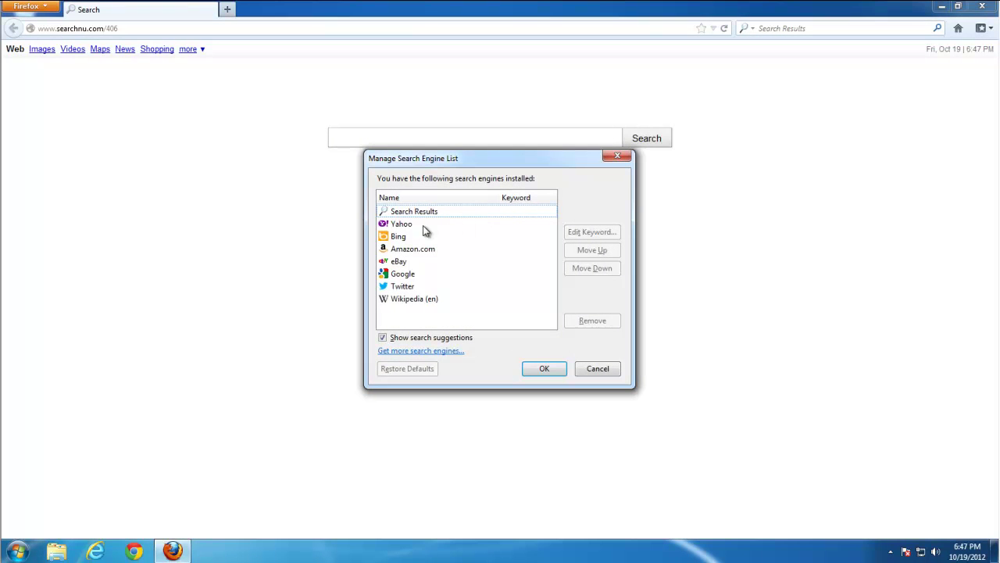
pyautogui.click(405, 212)
pyautogui.click(591, 321)
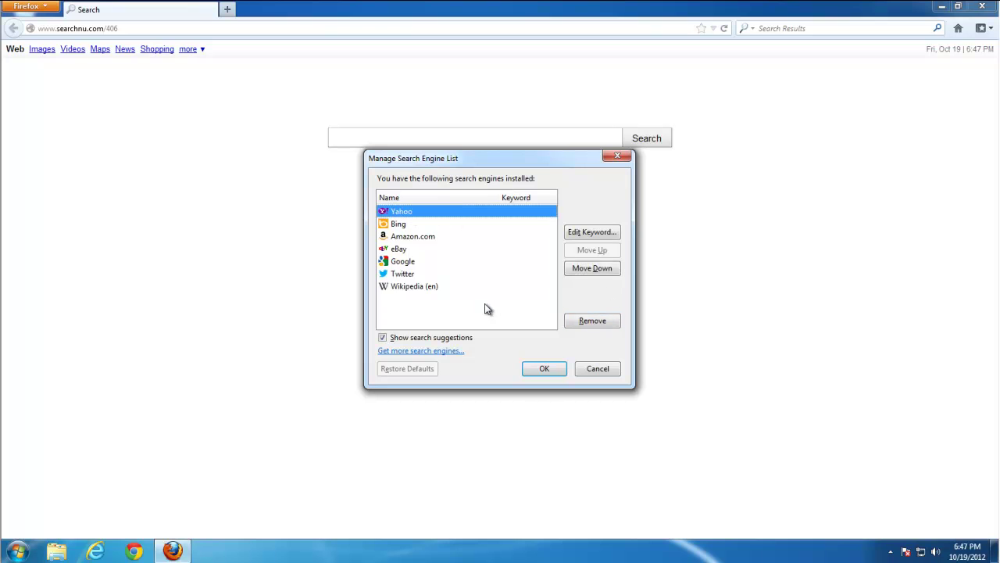
pyautogui.click(543, 369)
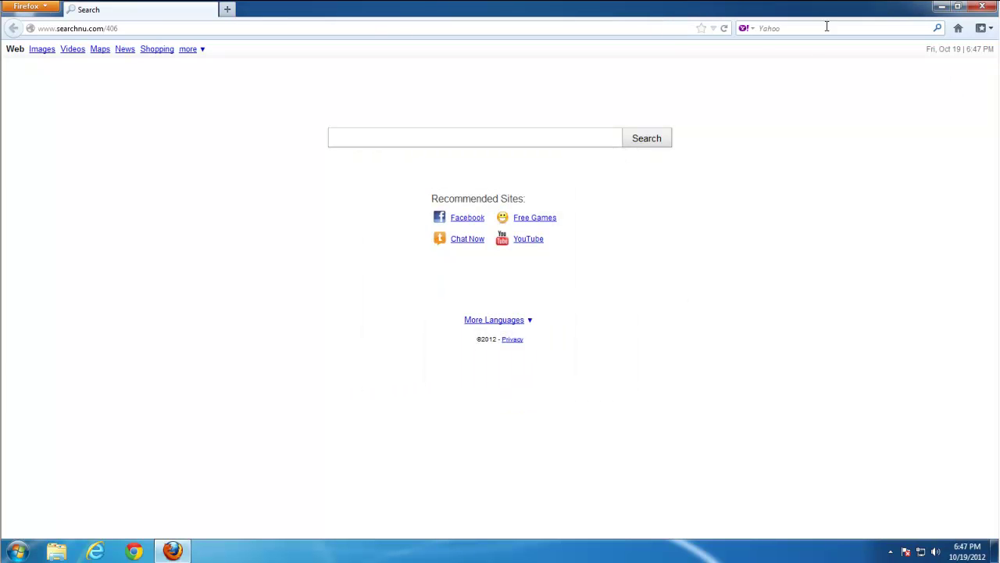
# - Move Google to the top of Firefox's search engine list
pyautogui.click(750, 28)
pyautogui.click(781, 145)
pyautogui.click(405, 263)
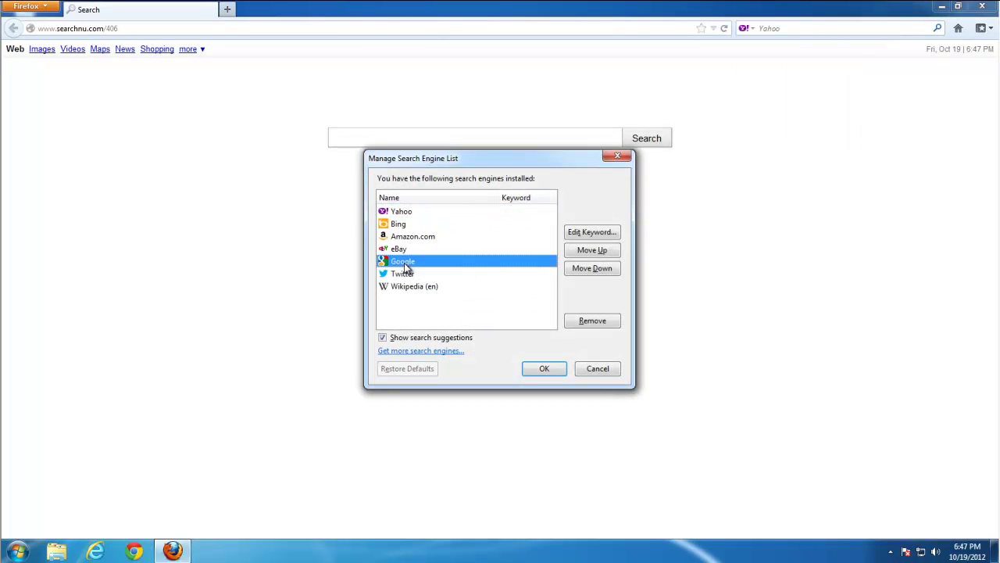
pyautogui.click(592, 250)
pyautogui.click(592, 250)
pyautogui.click(591, 250)
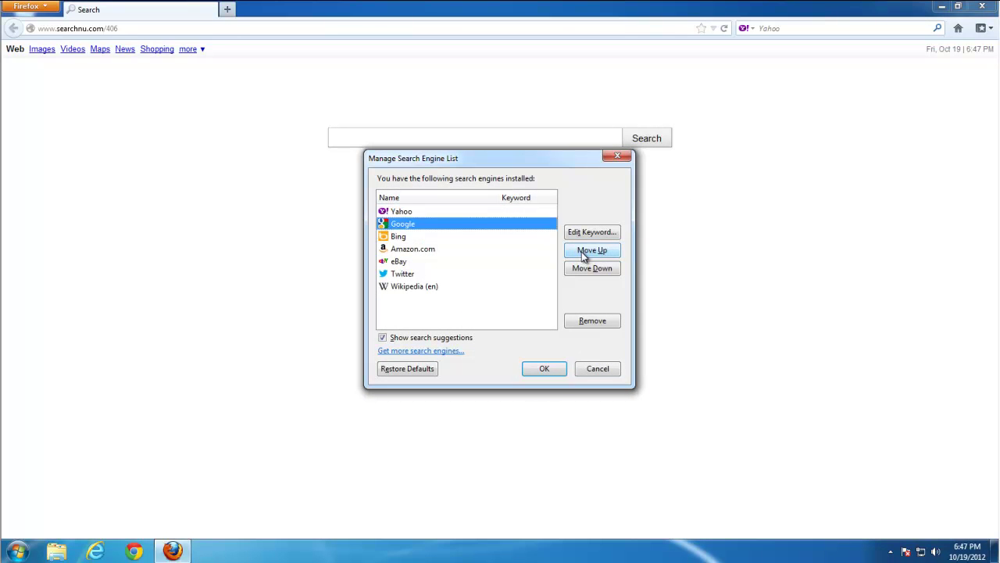
pyautogui.click(591, 250)
pyautogui.click(545, 368)
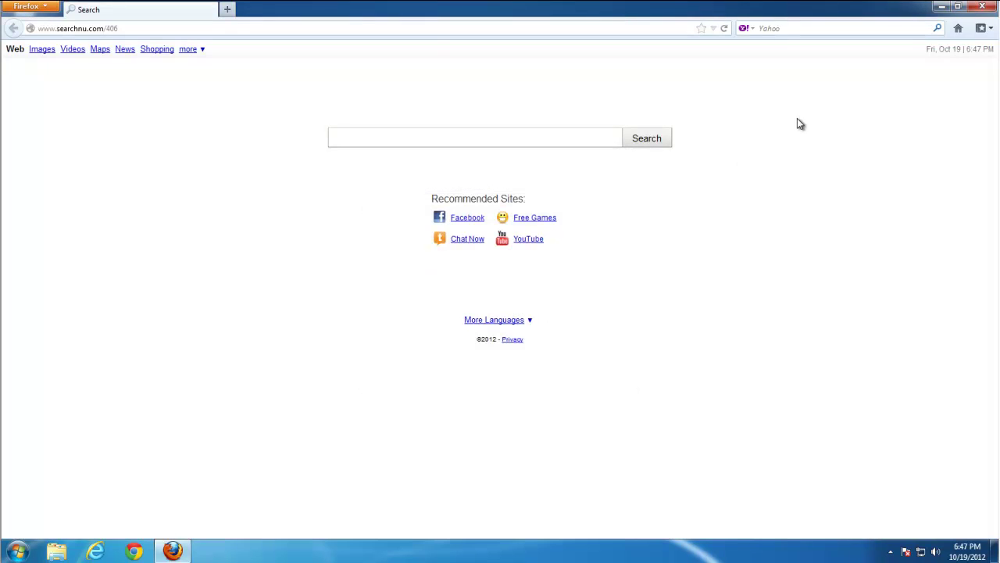
# - Check Firefox's add-ons: no extensions are installed, and Google Update is the only plugin
pyautogui.click(40, 7)
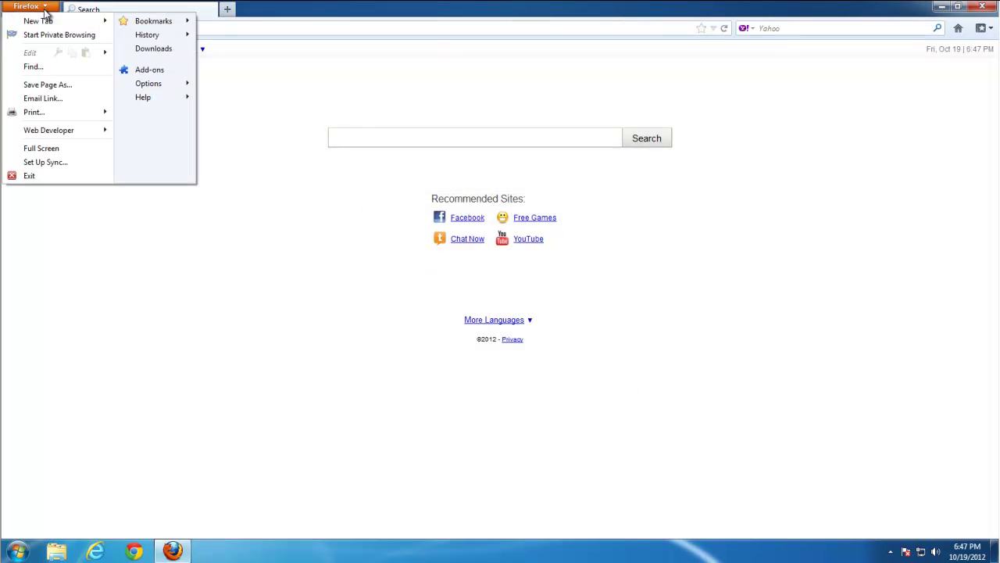
pyautogui.click(155, 73)
pyautogui.click(83, 123)
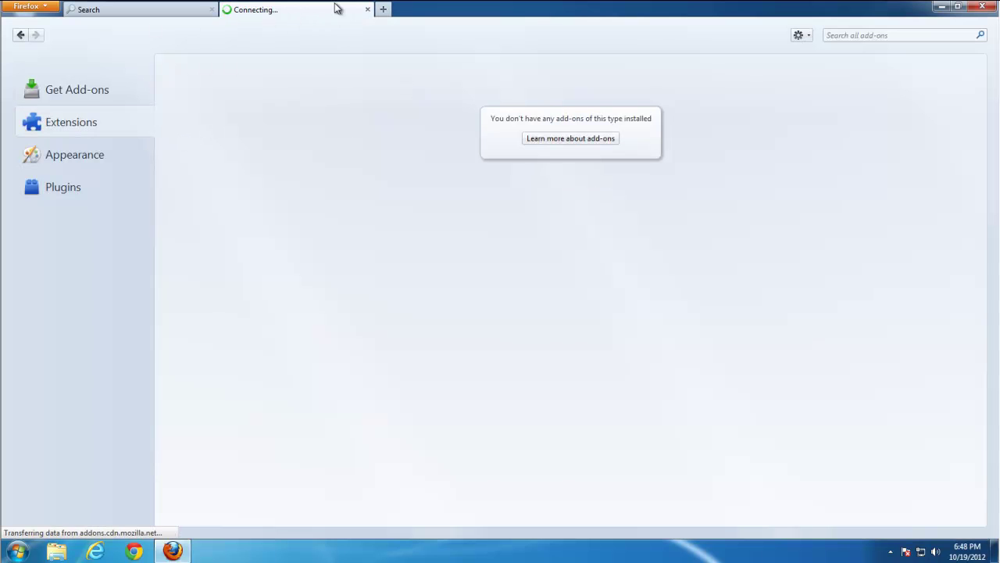
pyautogui.click(63, 190)
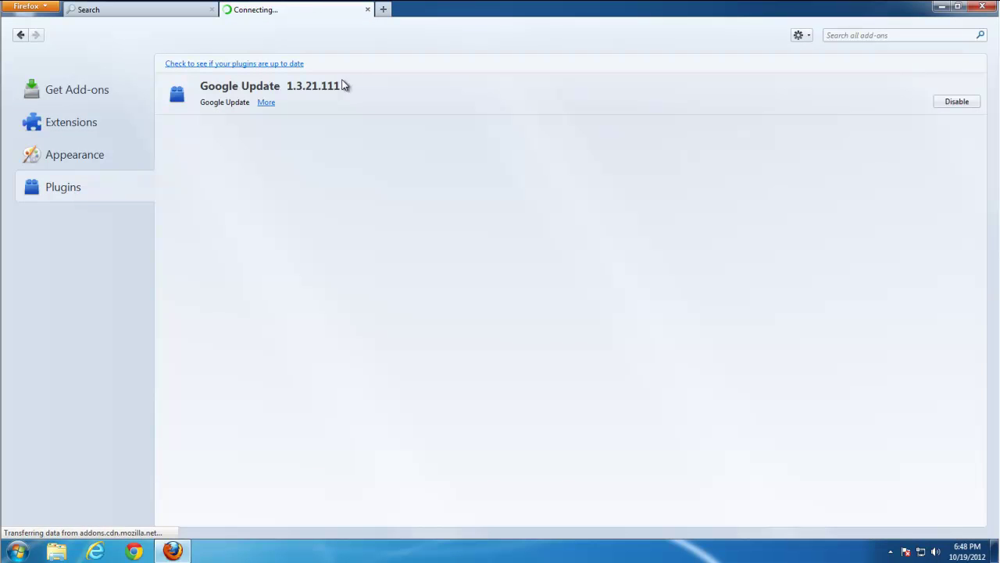
pyautogui.click(367, 9)
# - Restore the Firefox home page to its default in Options and close the window
pyautogui.click(27, 6)
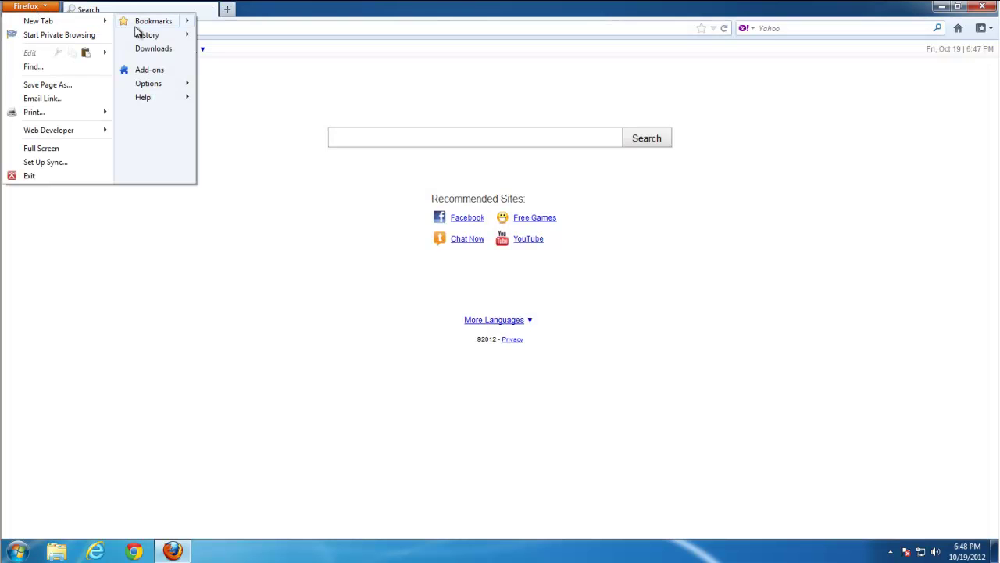
pyautogui.moveTo(188, 85)
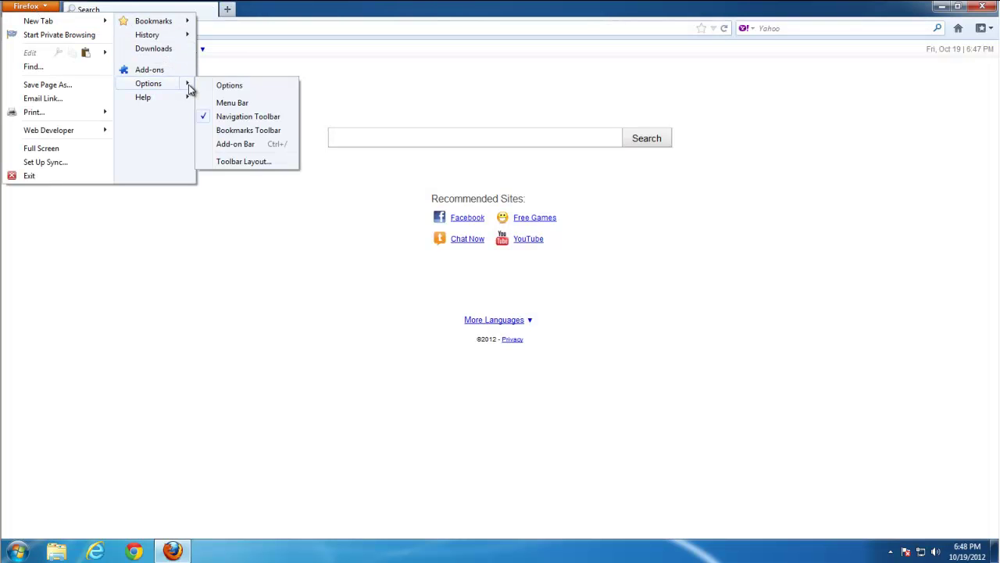
pyautogui.click(218, 84)
pyautogui.click(603, 235)
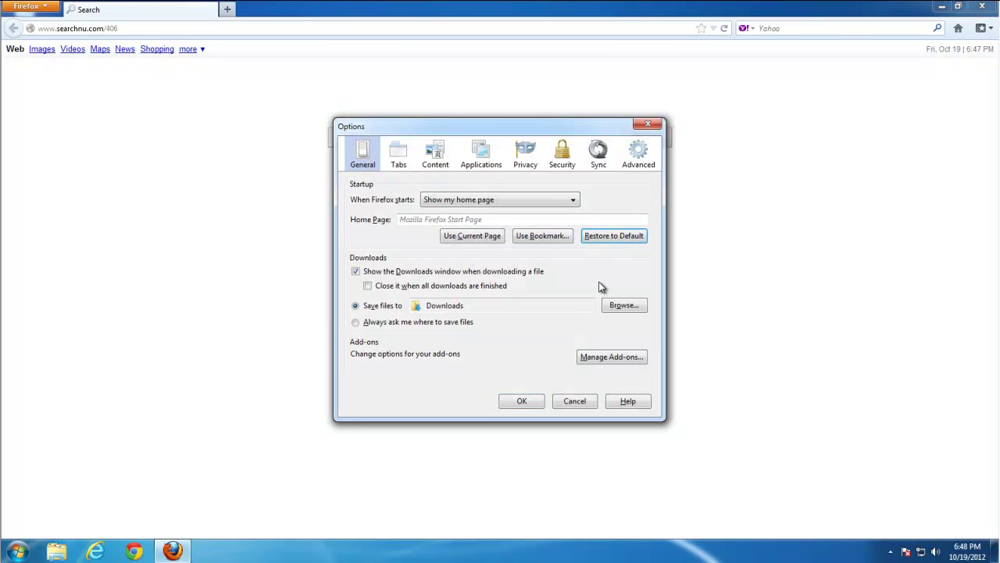
pyautogui.click(525, 406)
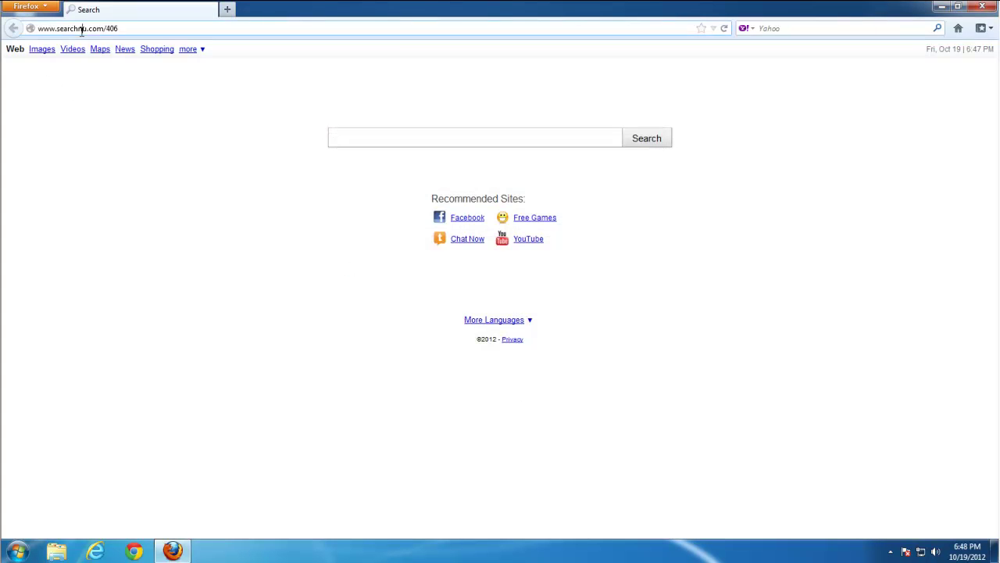
# - Go to about:config and accept the warning to reveal the preferences
pyautogui.click(87, 30)
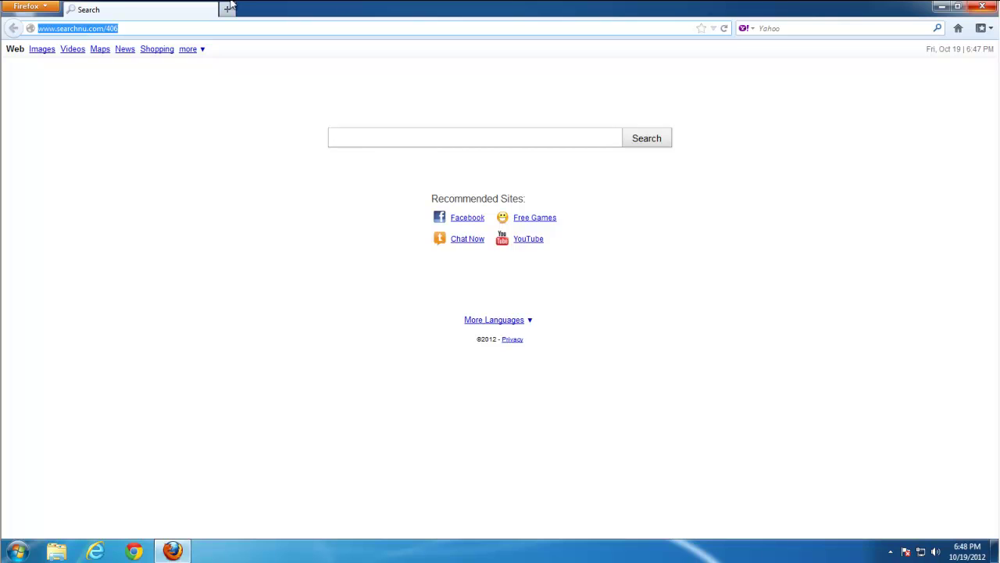
pyautogui.write('ab')
pyautogui.write('ou')
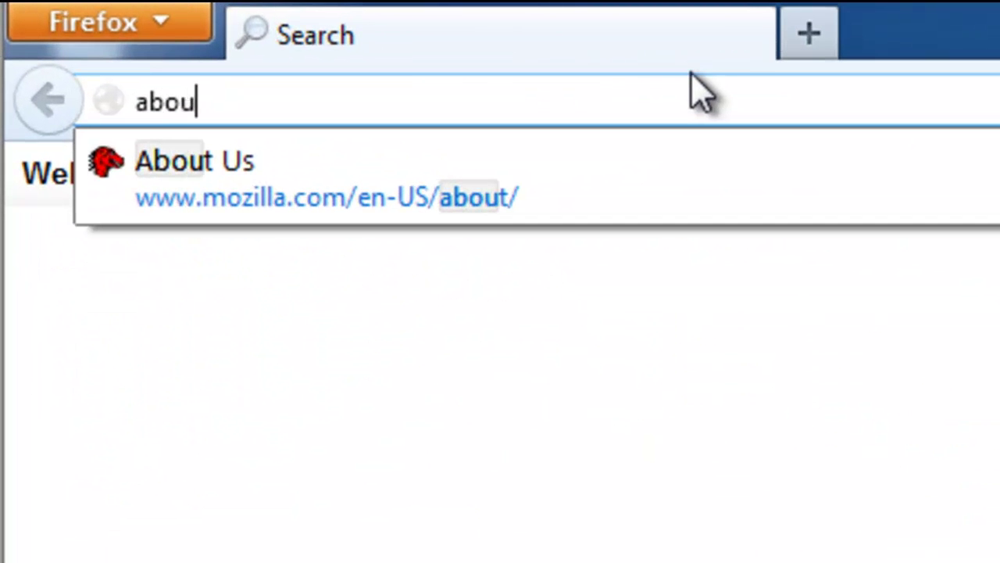
pyautogui.write('t^')
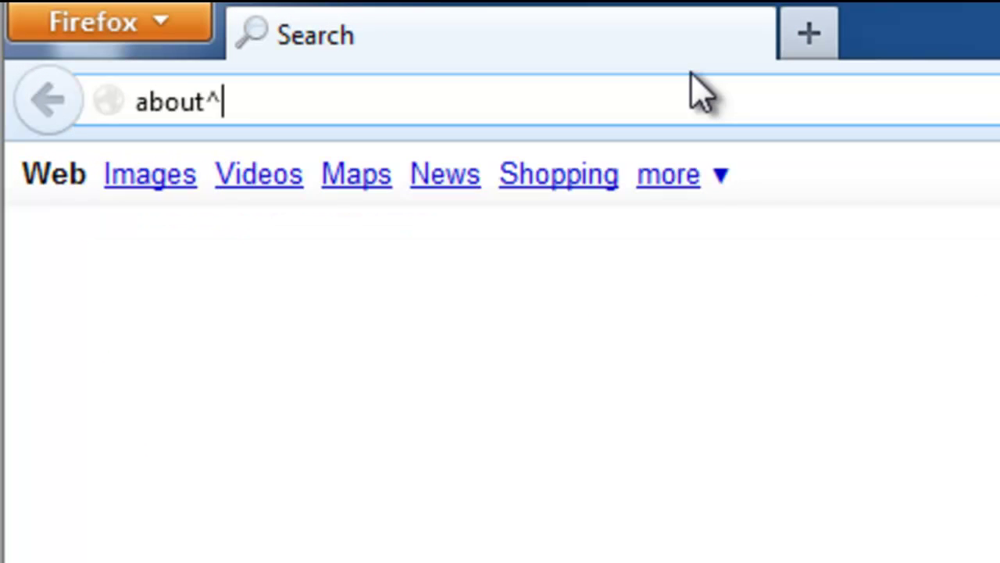
pyautogui.press('BackSpace')
pyautogui.write(':config')
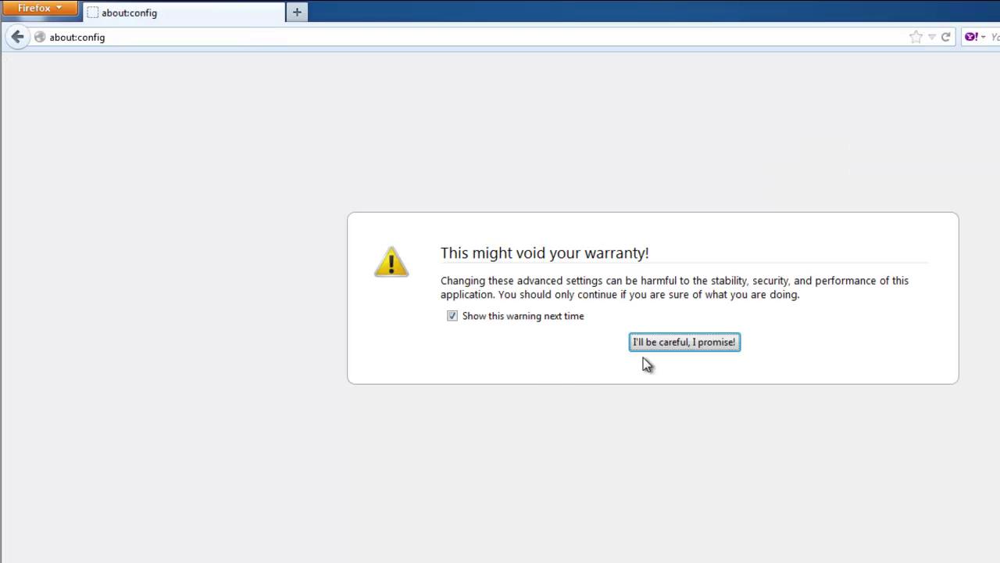
pyautogui.click(670, 348)
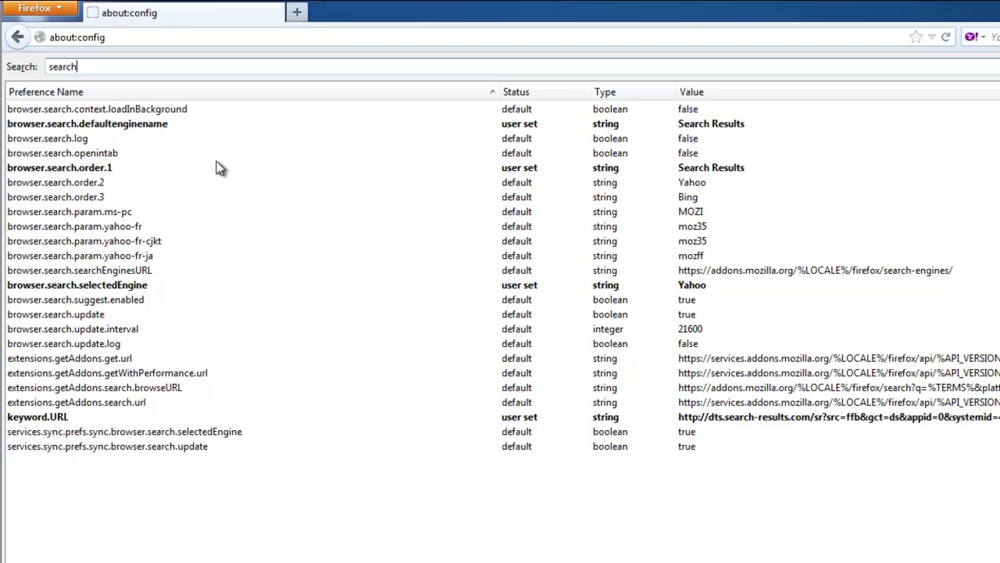
# - Reset browser.search.order.1, defaultenginename, keyword.URL and selectedEngine to their defaults
pyautogui.rightClick(101, 168)
pyautogui.click(149, 269)
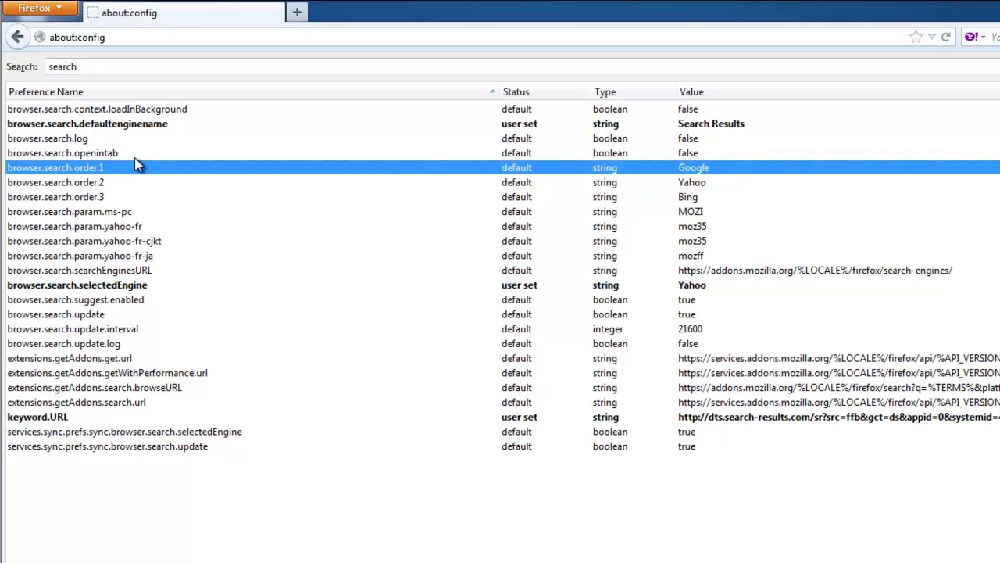
pyautogui.rightClick(105, 127)
pyautogui.click(148, 226)
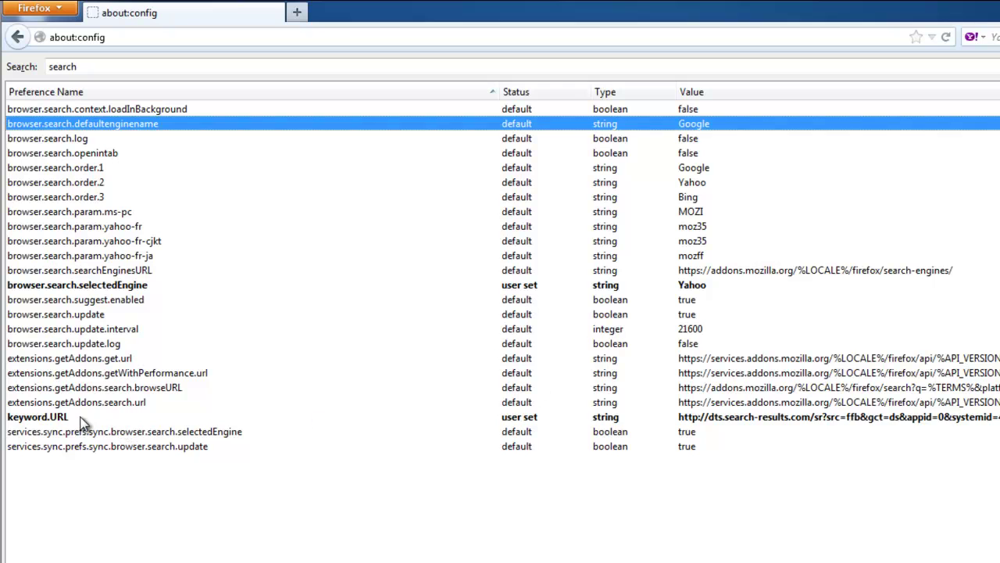
pyautogui.rightClick(56, 419)
pyautogui.click(93, 524)
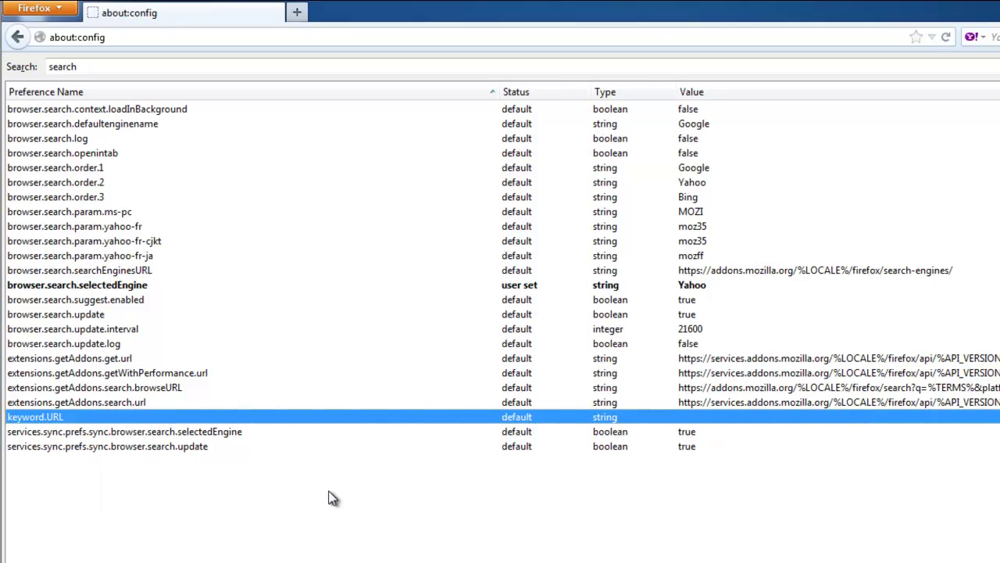
pyautogui.rightClick(113, 286)
pyautogui.click(145, 390)
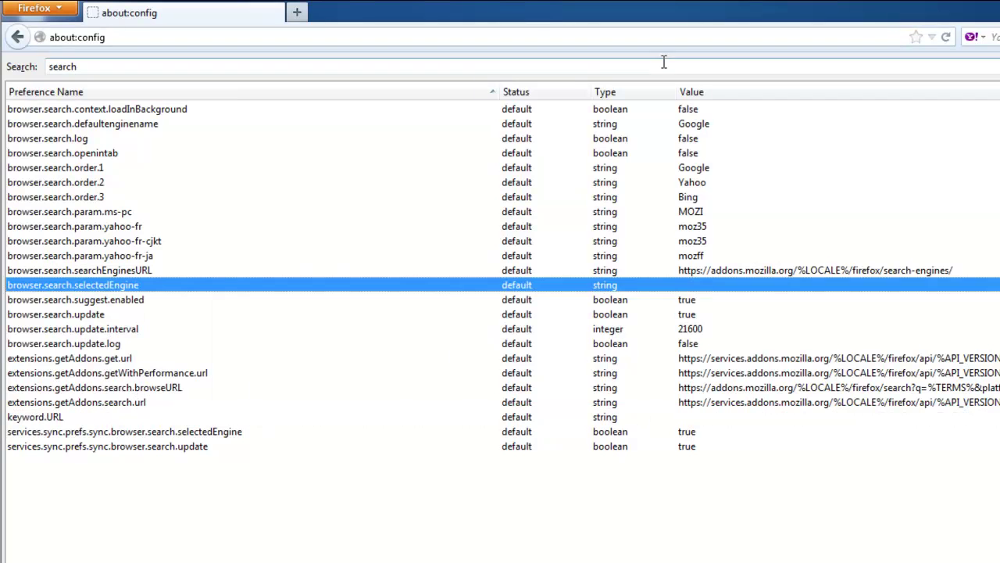
# - Filter the preferences for 'search-results' and confirm no matching entries remain
pyautogui.doubleClick(66, 70)
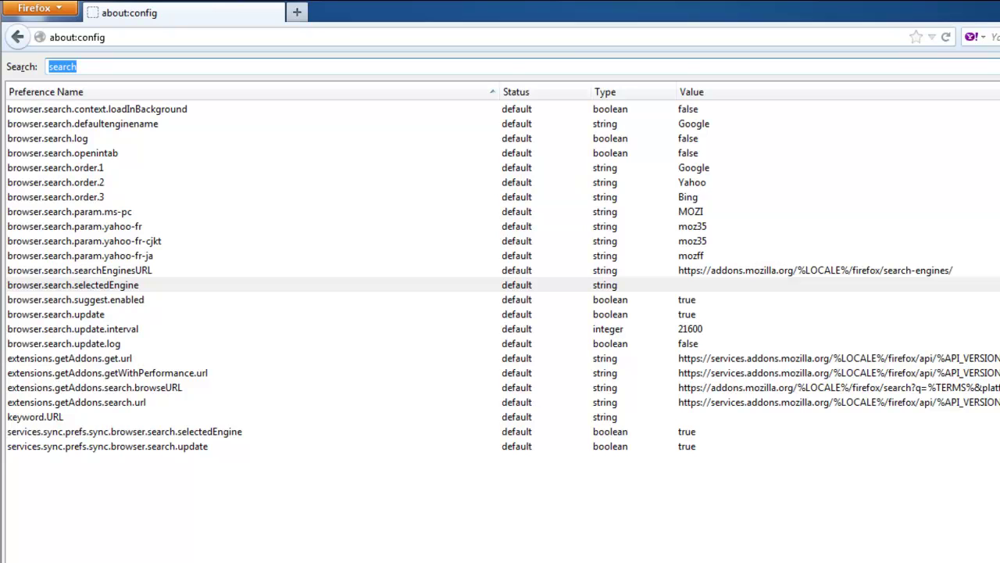
pyautogui.click(101, 64)
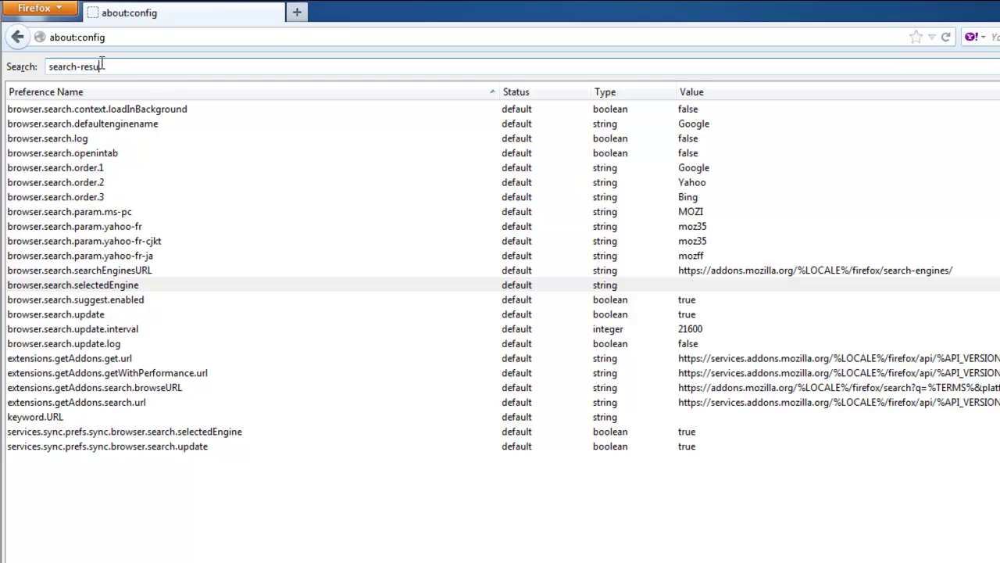
pyautogui.write('-results')
pyautogui.moveTo(103, 63); pyautogui.dragTo(5, 80)
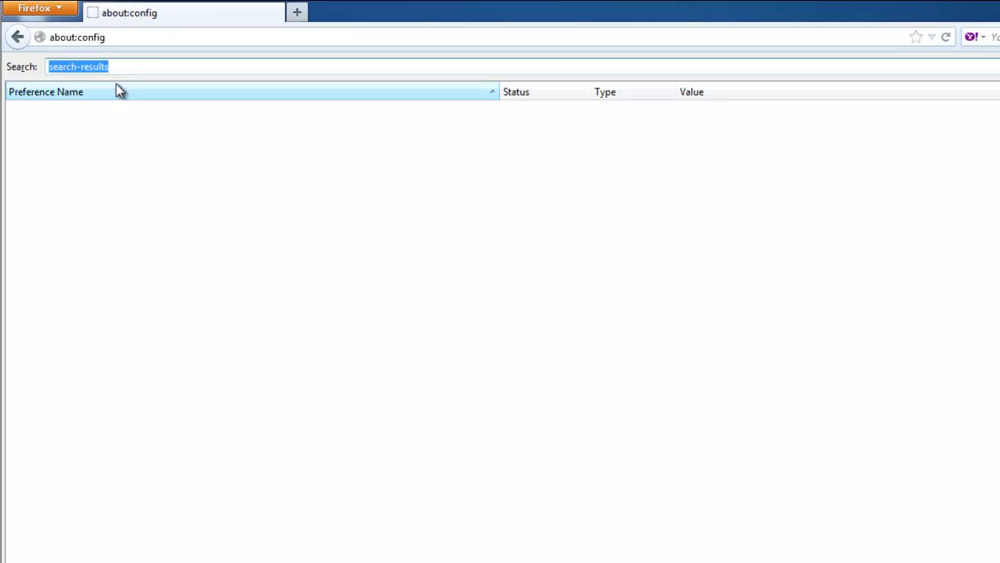
pyautogui.write('ne')
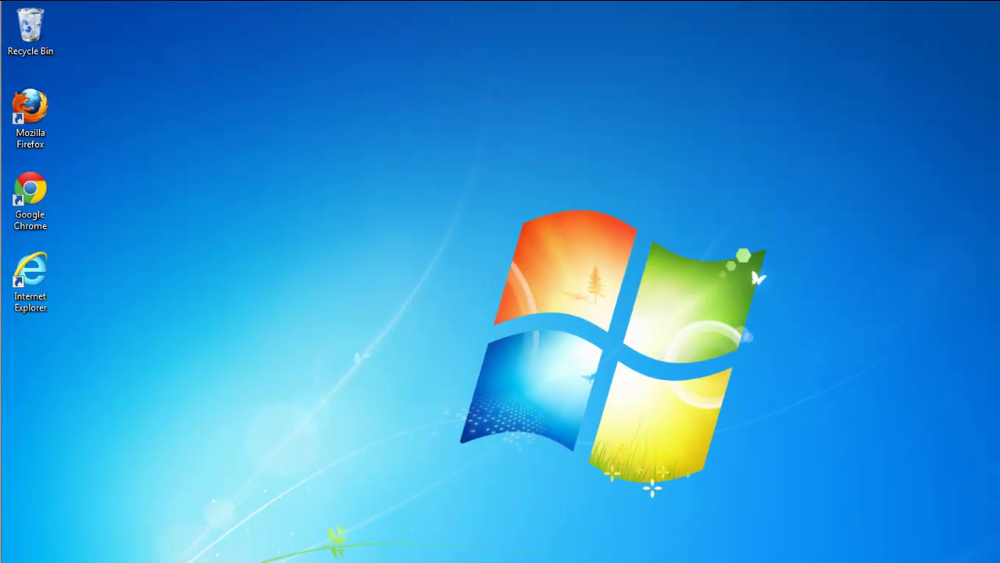
# - Launch regedit from the Start menu search and approve the administrator prompt
pyautogui.click(17, 551)
pyautogui.write('regedit')
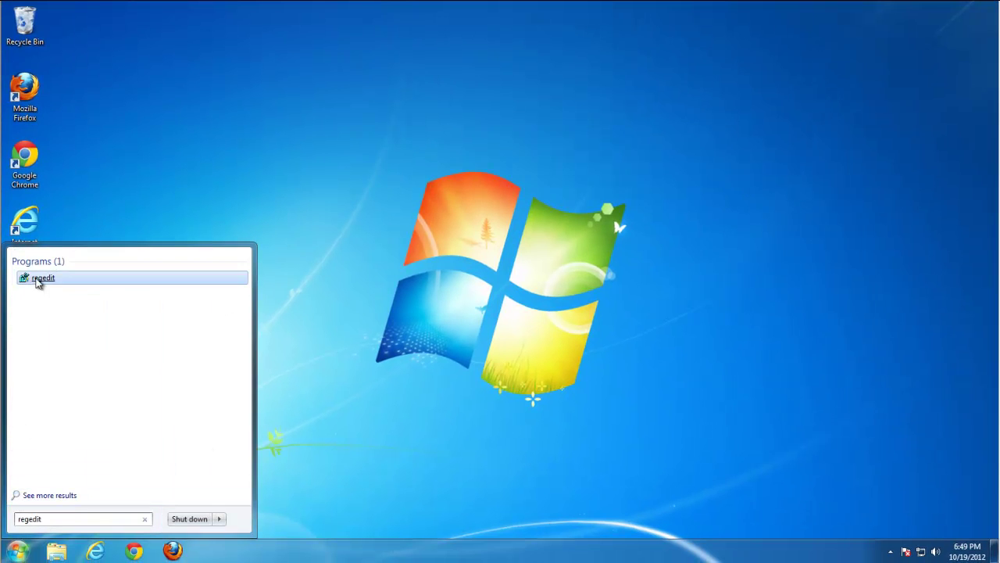
pyautogui.click(39, 281)
pyautogui.click(211, 402)
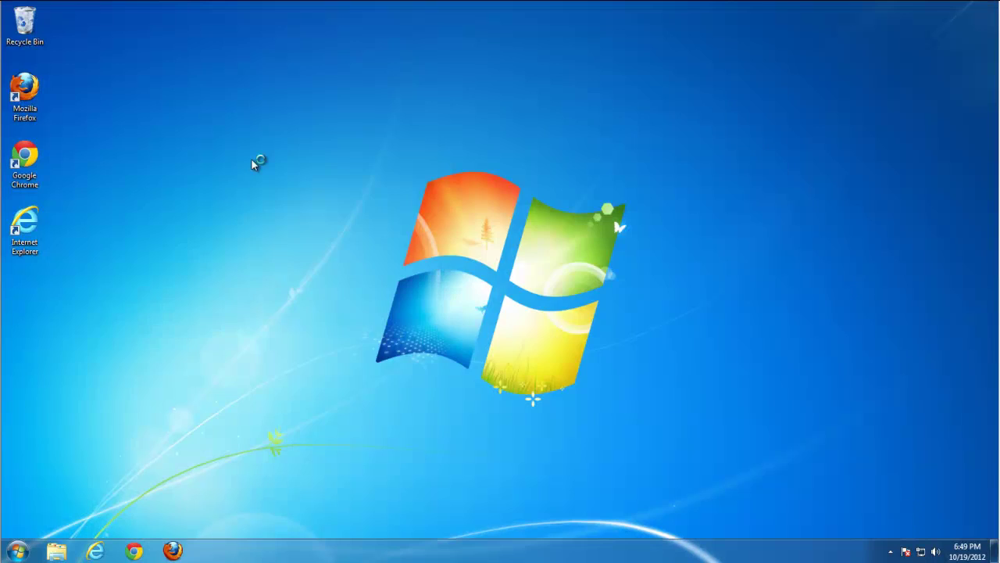
# - Run Edit > Find on the whole registry for 'searchnu'
pyautogui.click(83, 72)
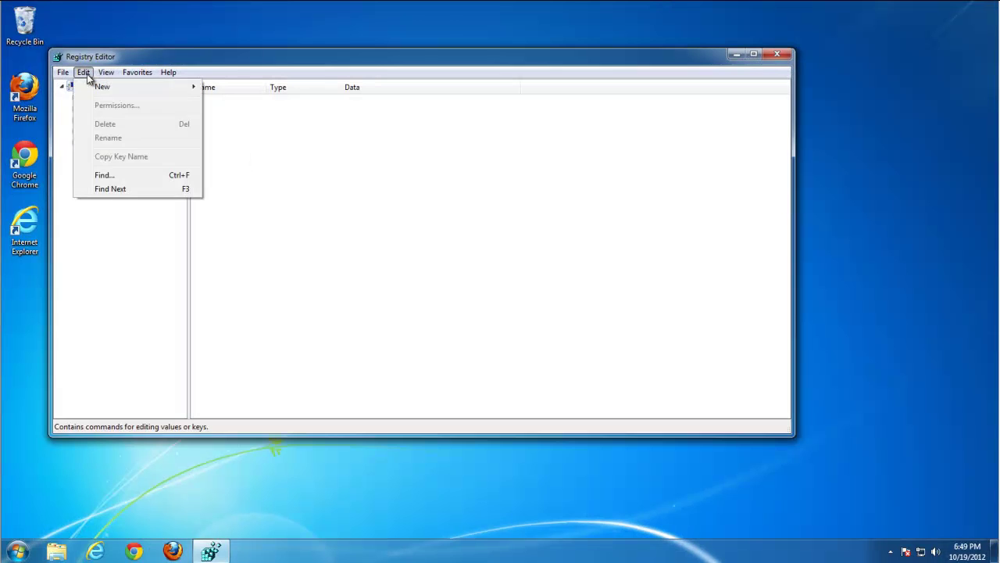
pyautogui.click(113, 175)
pyautogui.write('searchnu')
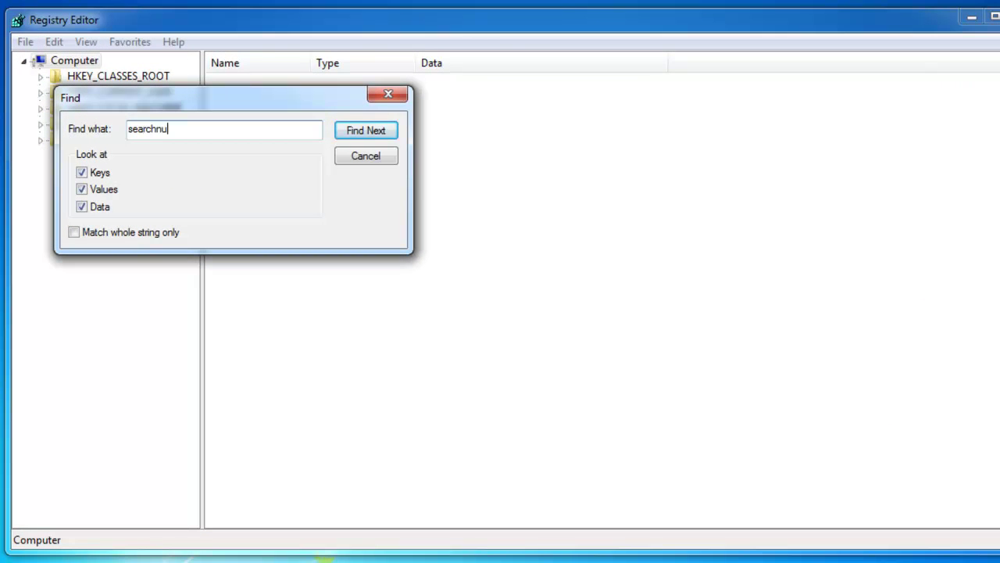
pyautogui.click(364, 130)
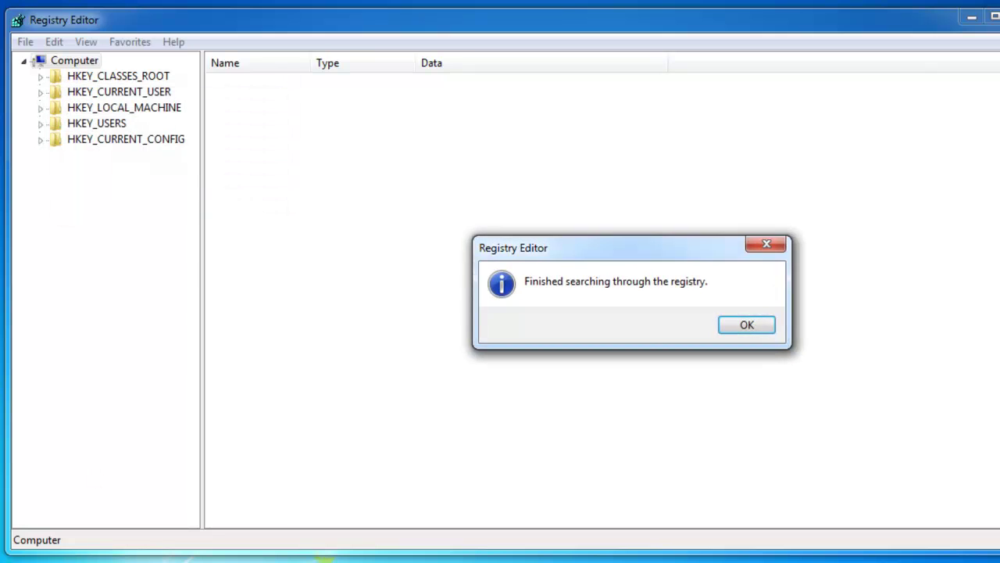
# - Dismiss the finished message and start a new registry search for 'search-'
pyautogui.click(746, 326)
pyautogui.click(54, 41)
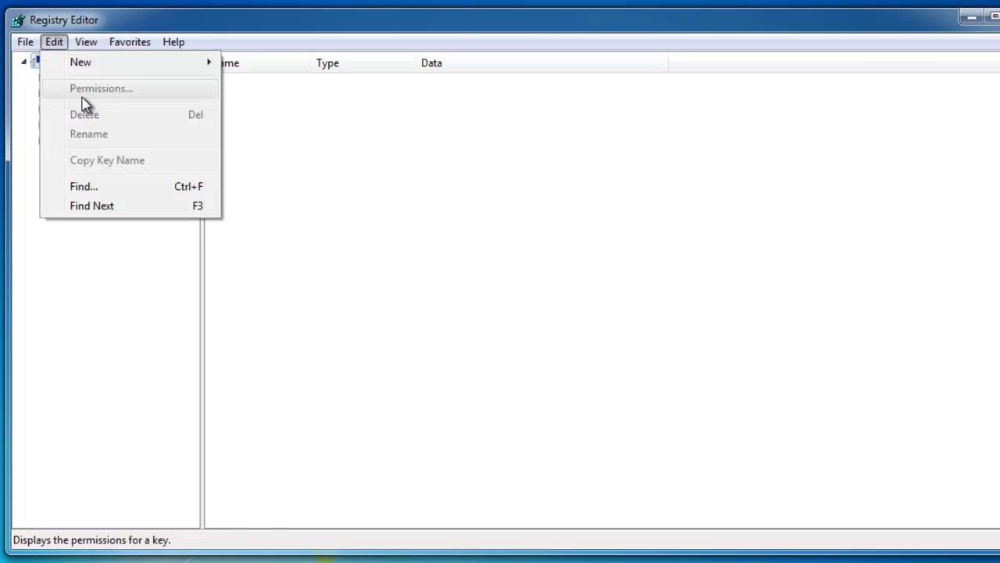
pyautogui.click(62, 187)
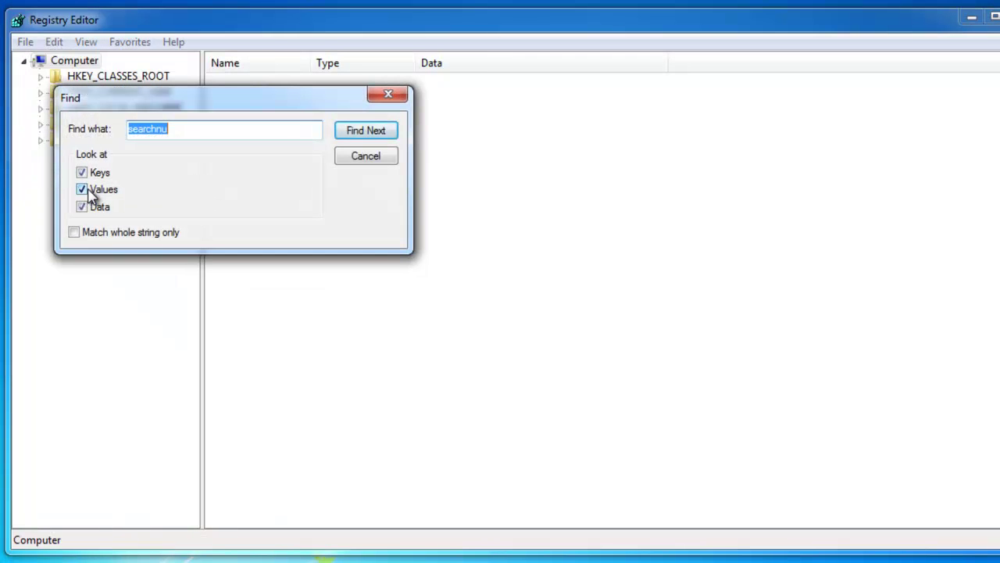
pyautogui.click(176, 134)
pyautogui.moveTo(158, 129); pyautogui.dragTo(249, 148)
pyautogui.write('-results')
pyautogui.click(375, 133)
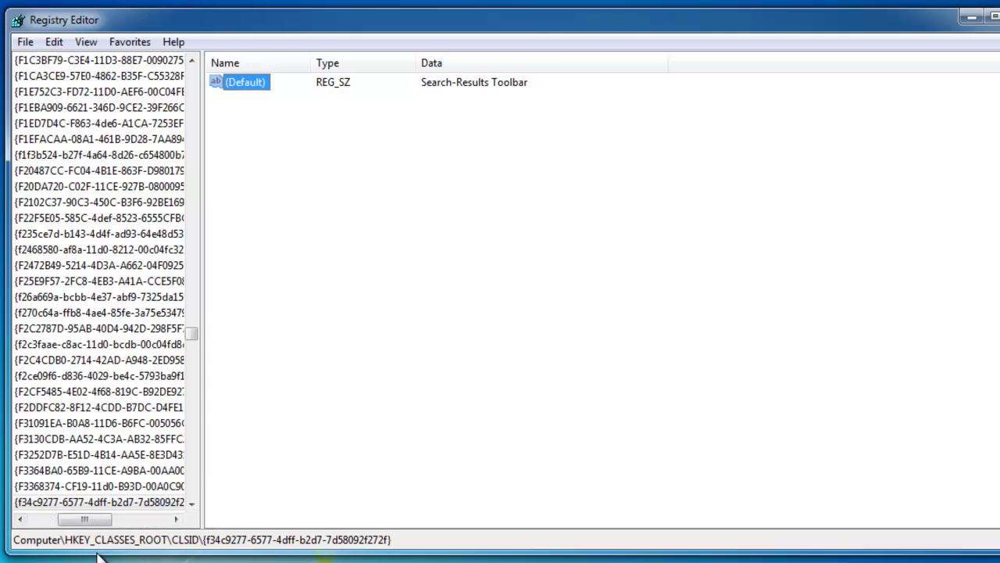
# - Delete the Search-Results Toolbar CLSID key and move on to the next match
pyautogui.moveTo(89, 522)
pyautogui.mouseDown()
pyautogui.moveTo(40, 531)
pyautogui.moveTo(93, 513)
pyautogui.mouseUp()
pyautogui.press('Delete')
pyautogui.press('Return')
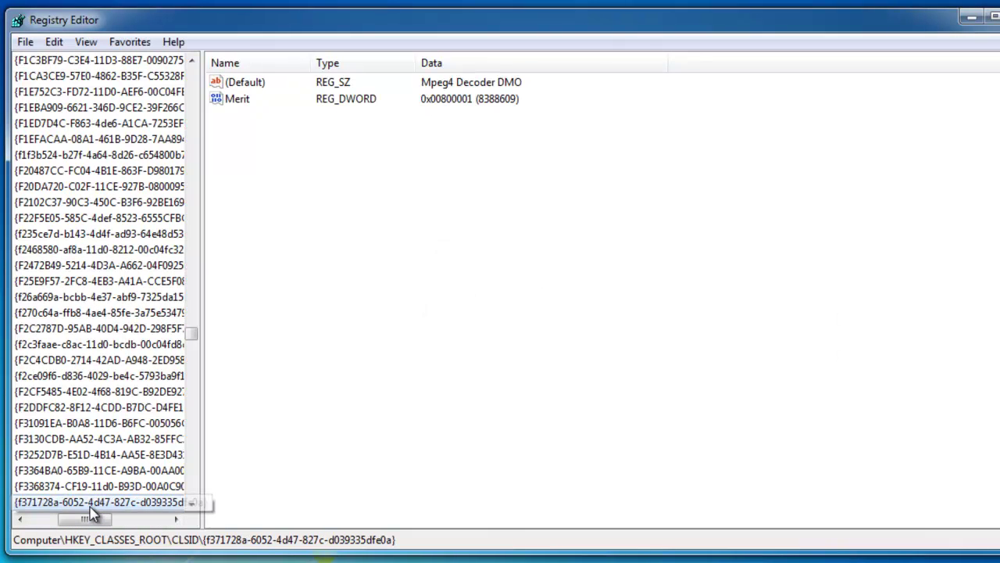
pyautogui.press('F3')
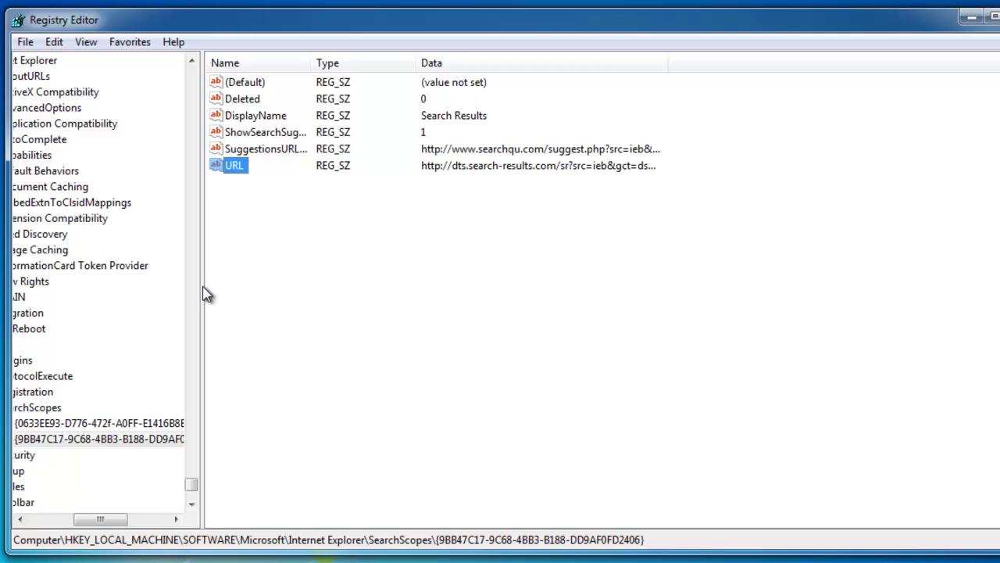
pyautogui.moveTo(205, 293); pyautogui.dragTo(387, 274)
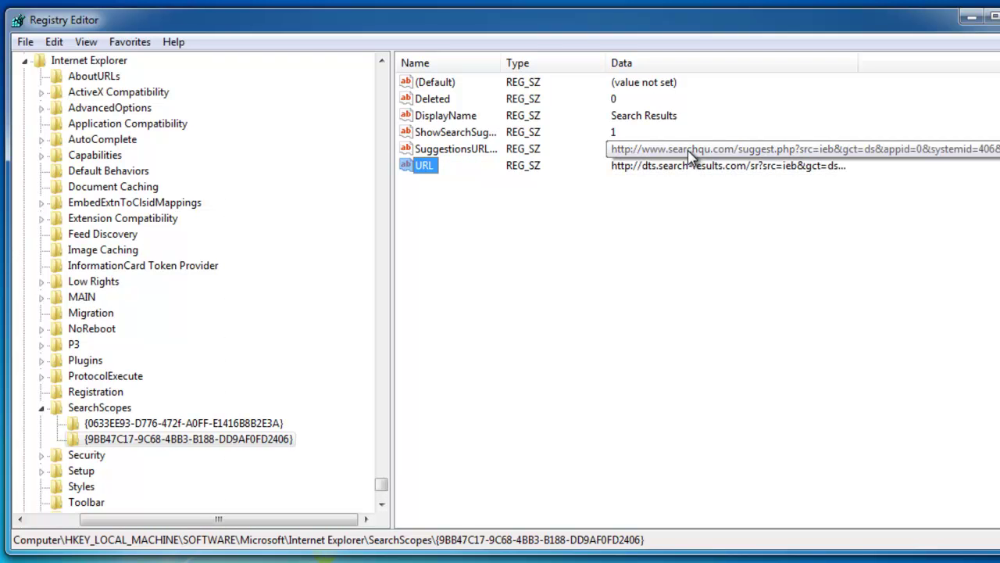
# - Delete the Search Results key under Internet Explorer SearchScopes
pyautogui.click(101, 438)
pyautogui.click(118, 426)
pyautogui.click(134, 439)
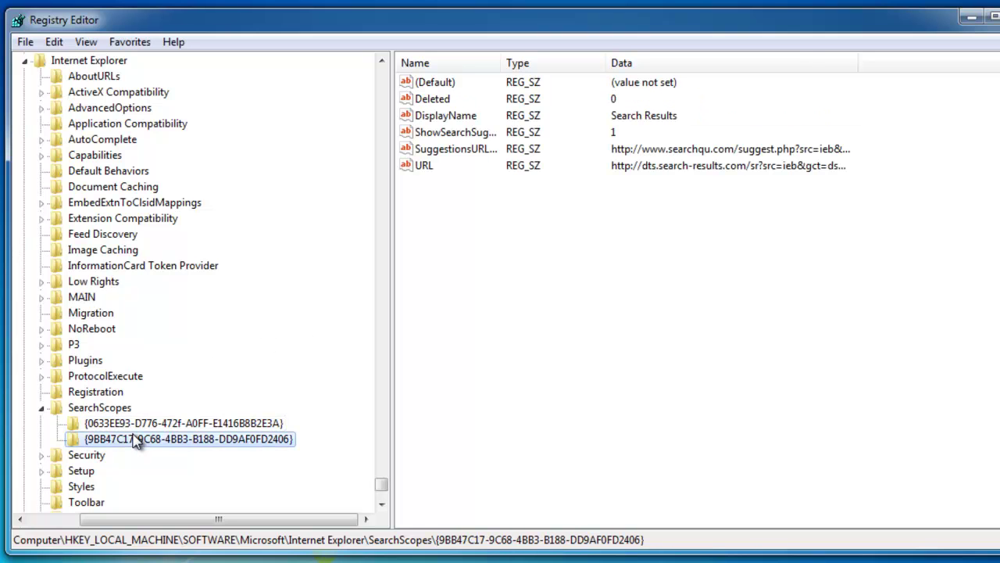
pyautogui.rightClick(198, 440)
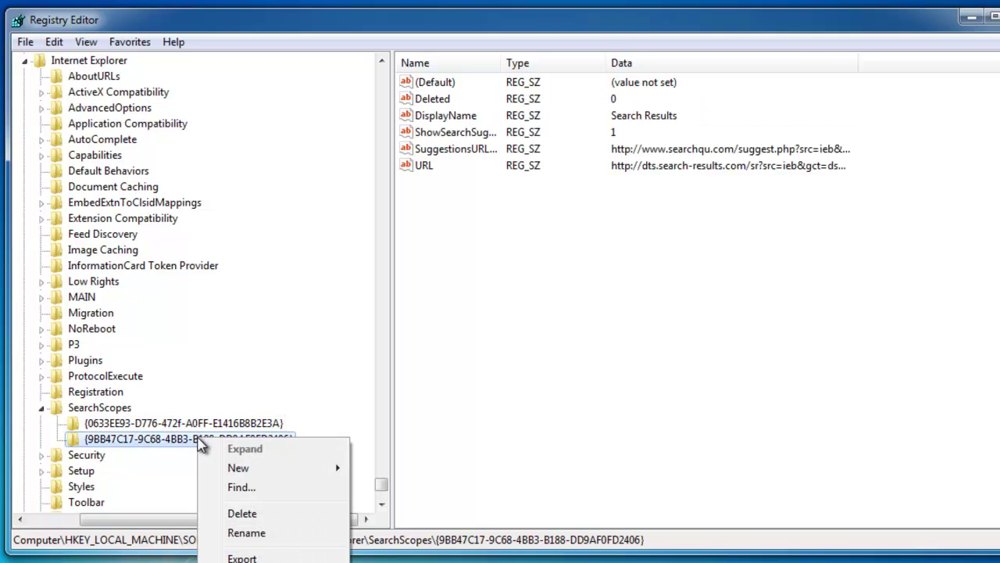
pyautogui.click(279, 514)
pyautogui.click(730, 326)
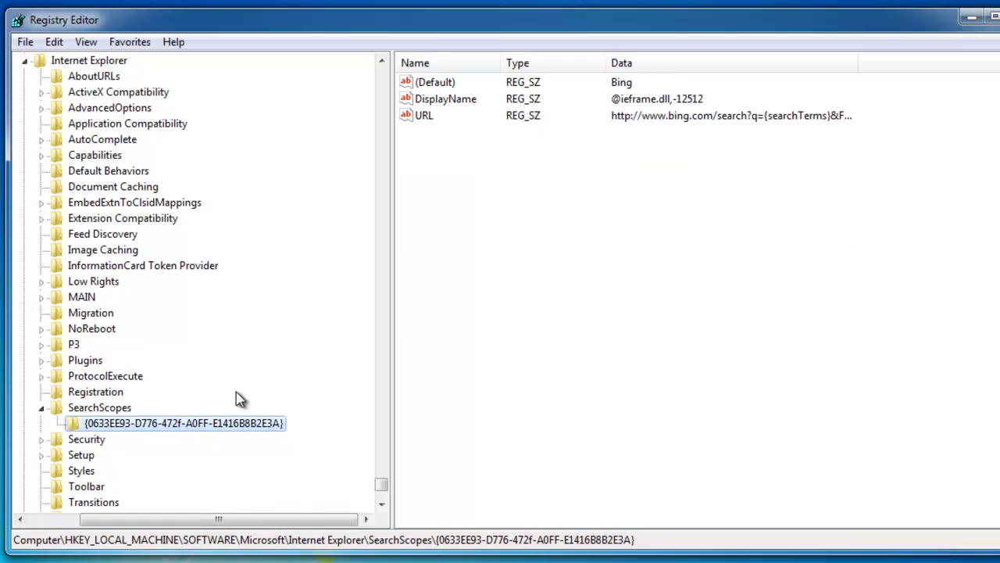
# - Delete the Search-Results Toolbar uninstall key and search on until no matches remain
pyautogui.press('F3')
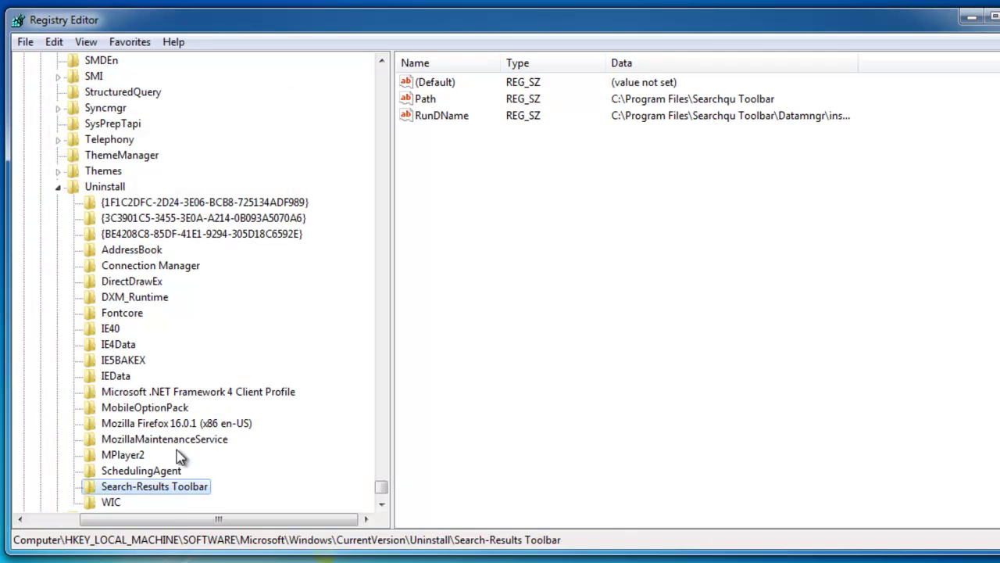
pyautogui.press('Delete')
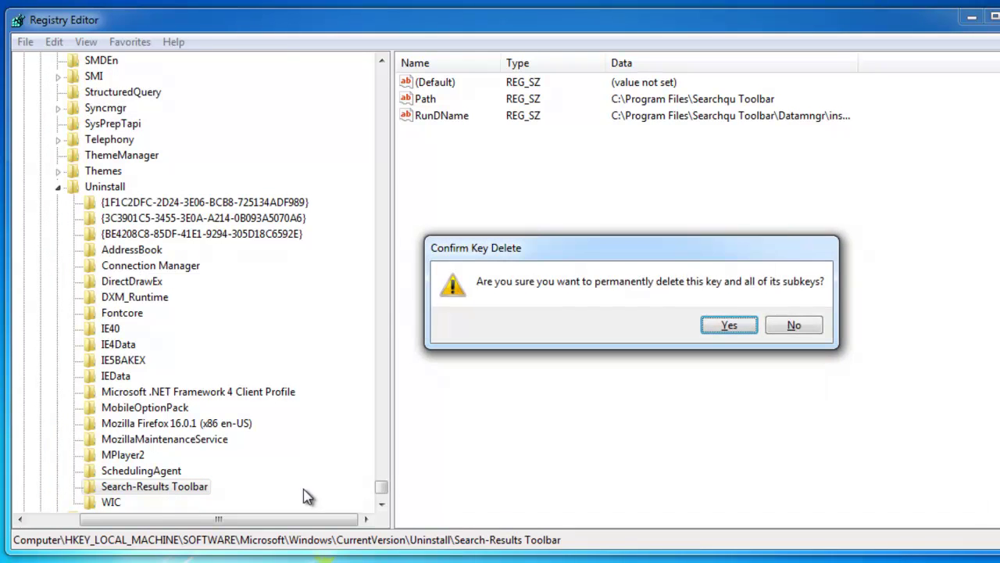
pyautogui.click(728, 328)
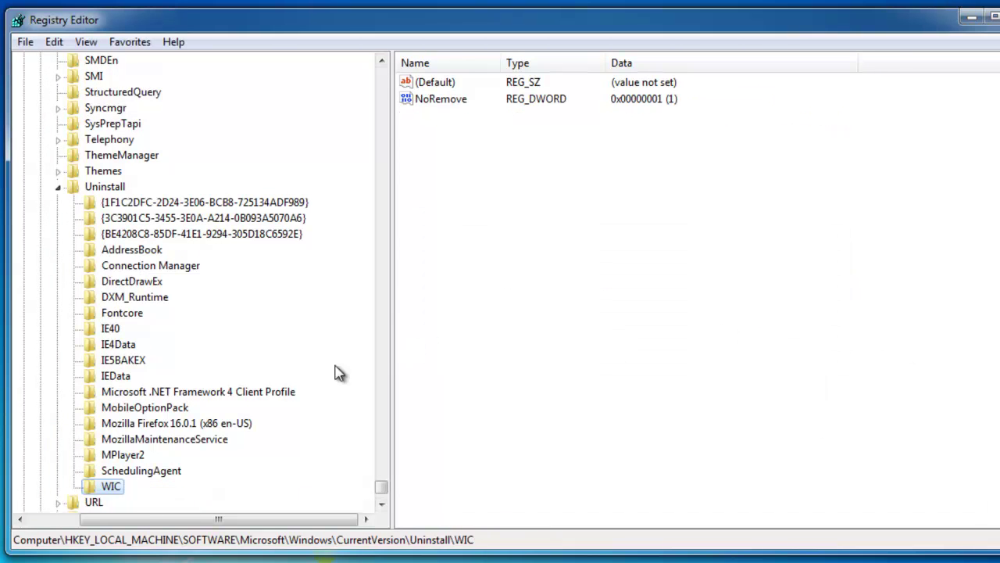
pyautogui.press('F3')
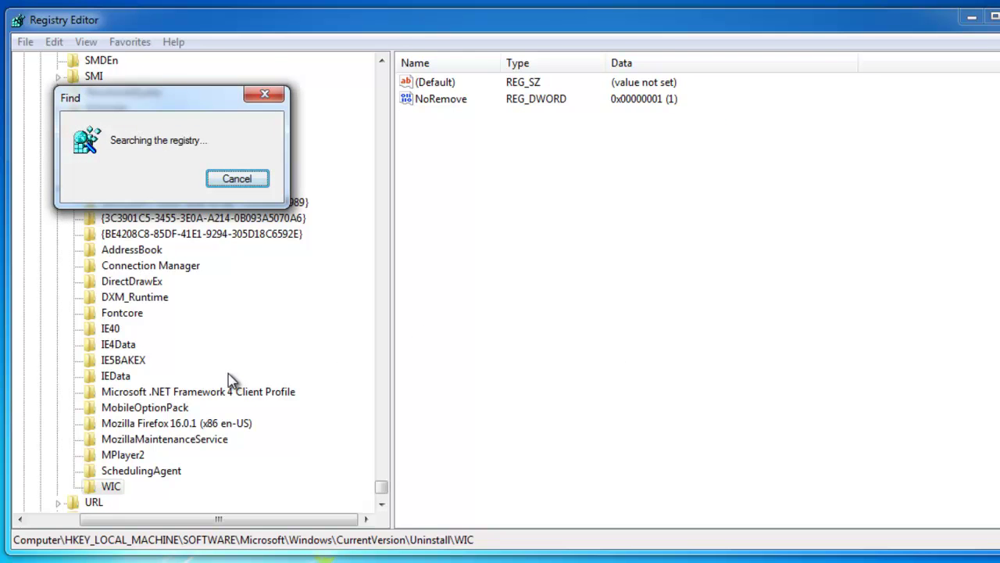
pyautogui.click(751, 327)
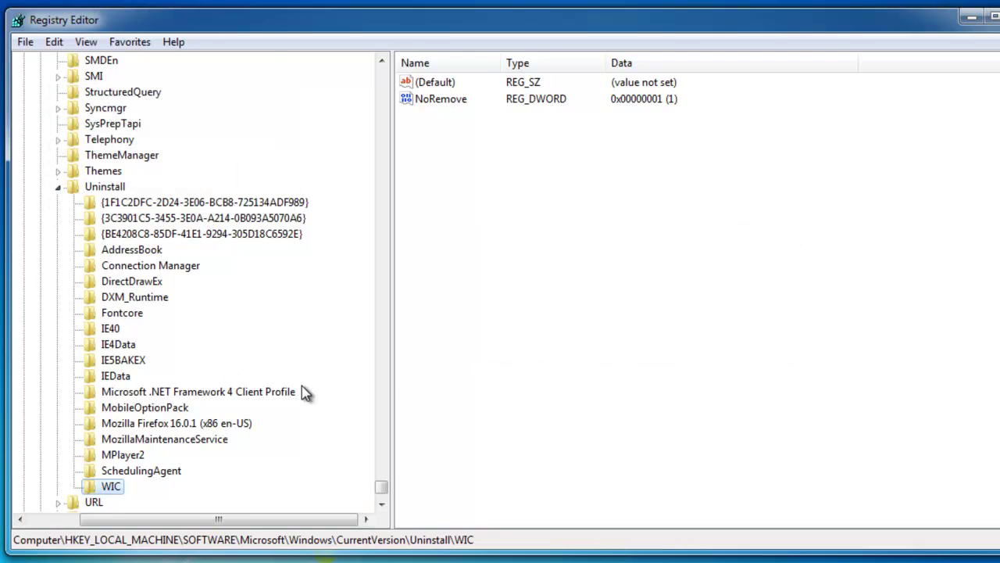
# - Collapse the Uninstall key, HKEY_CLASSES_ROOT and HKEY_LOCAL_MACHINE
pyautogui.click(57, 186)
pyautogui.scroll(5, 199, 283)
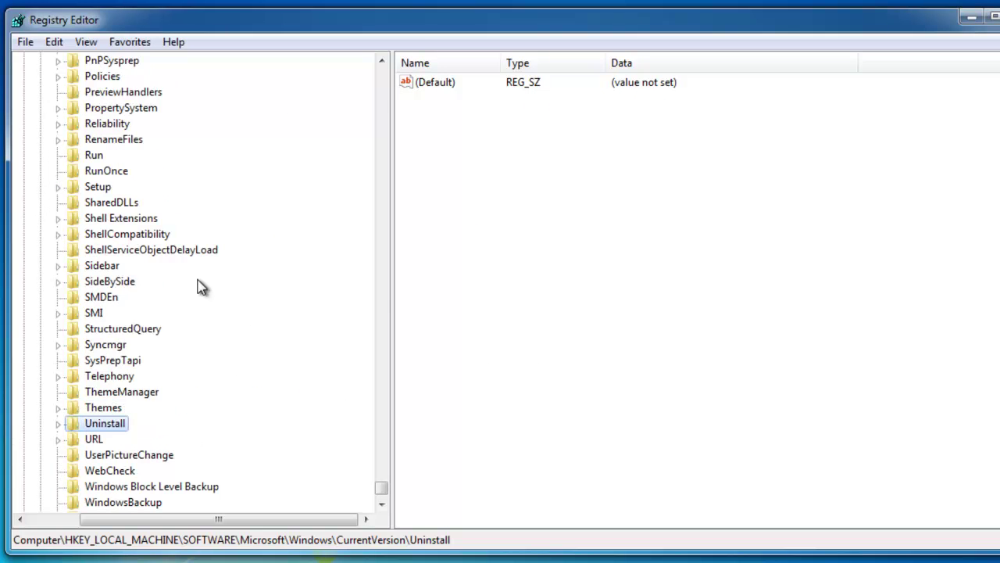
pyautogui.moveTo(381, 488); pyautogui.dragTo(424, 45)
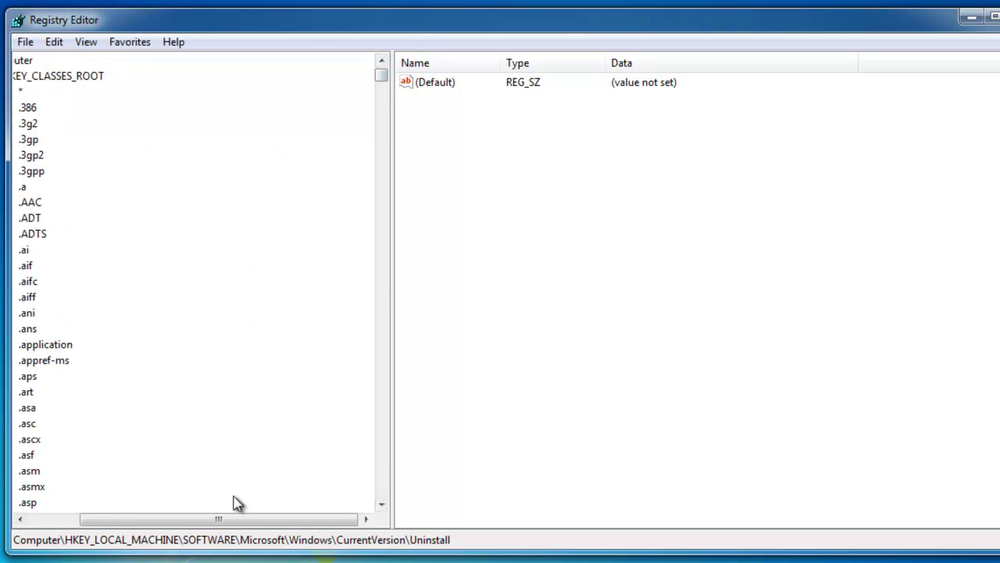
pyautogui.moveTo(232, 519); pyautogui.dragTo(27, 539)
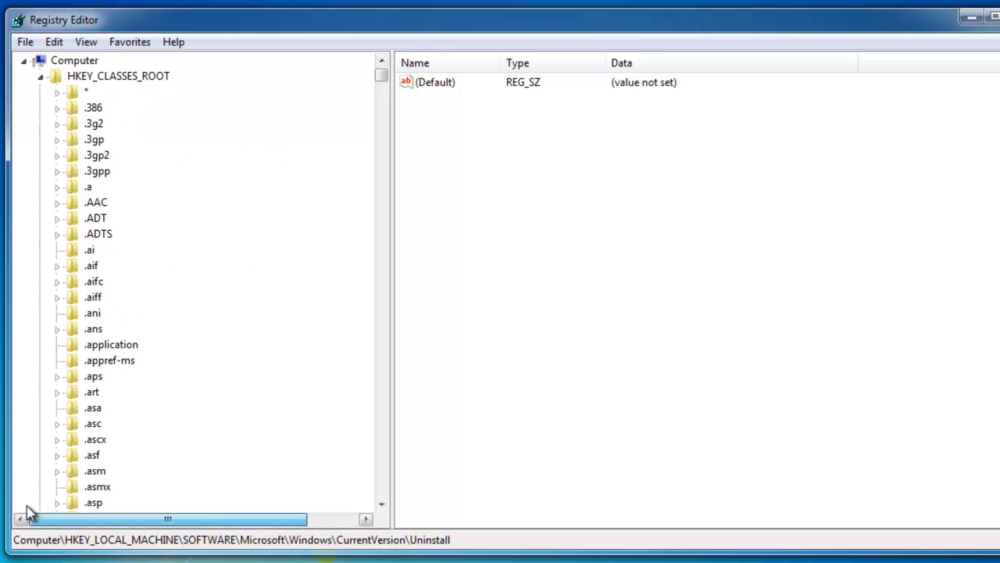
pyautogui.click(40, 76)
pyautogui.click(40, 107)
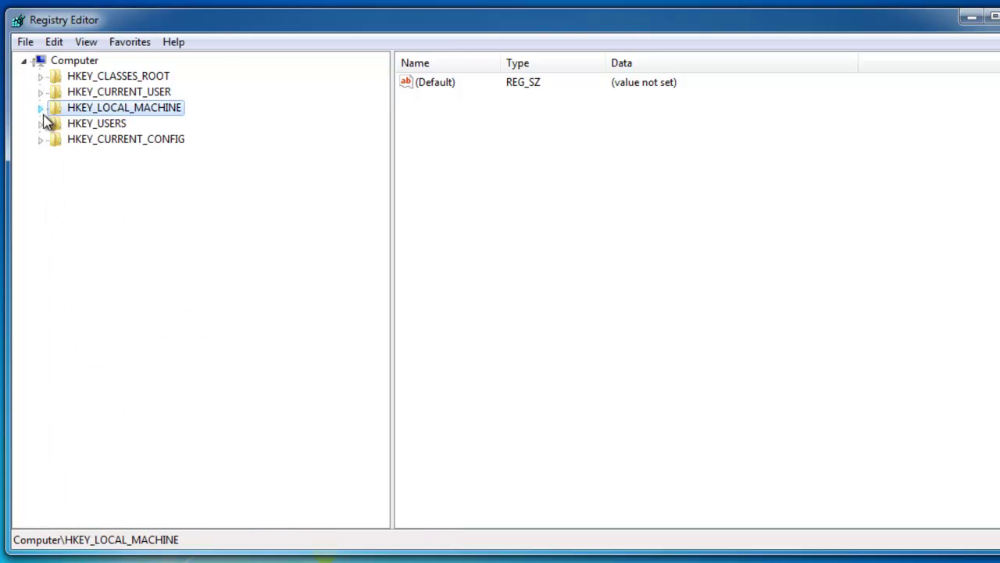
# - Search the registry for 'ilivid' and delete the iLividSetupV1.exe and iLivid keys
pyautogui.click(54, 41)
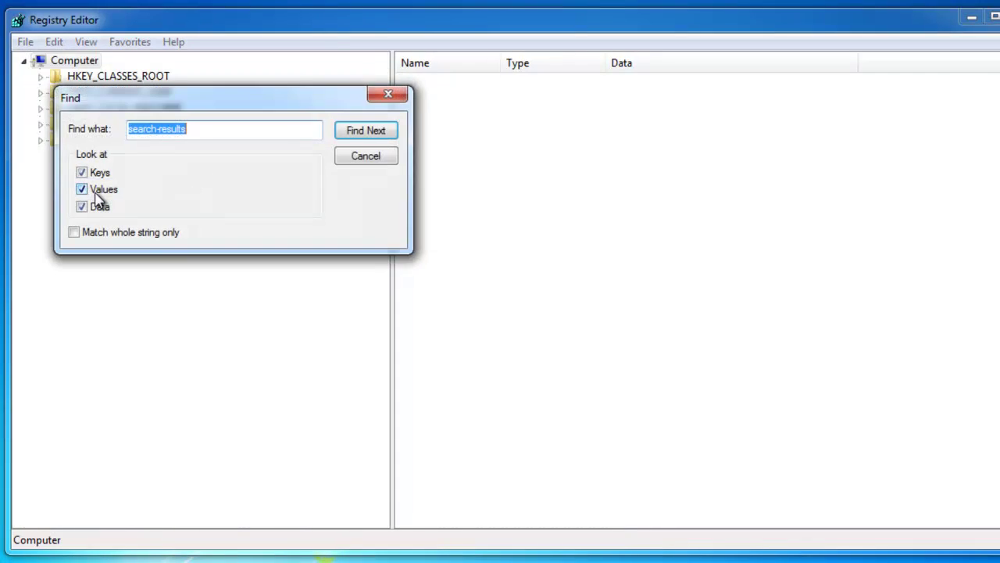
pyautogui.write('ilivid')
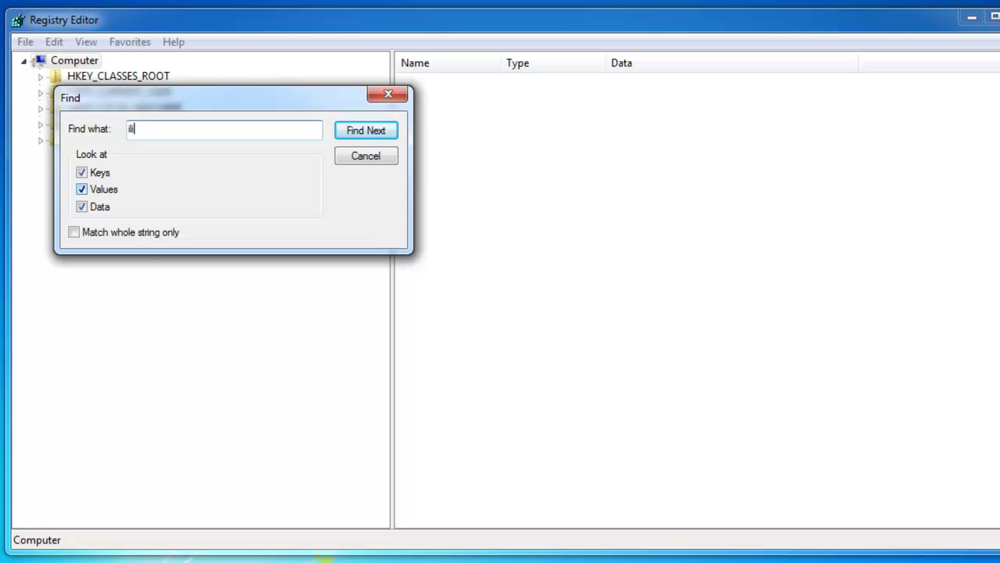
pyautogui.click(380, 130)
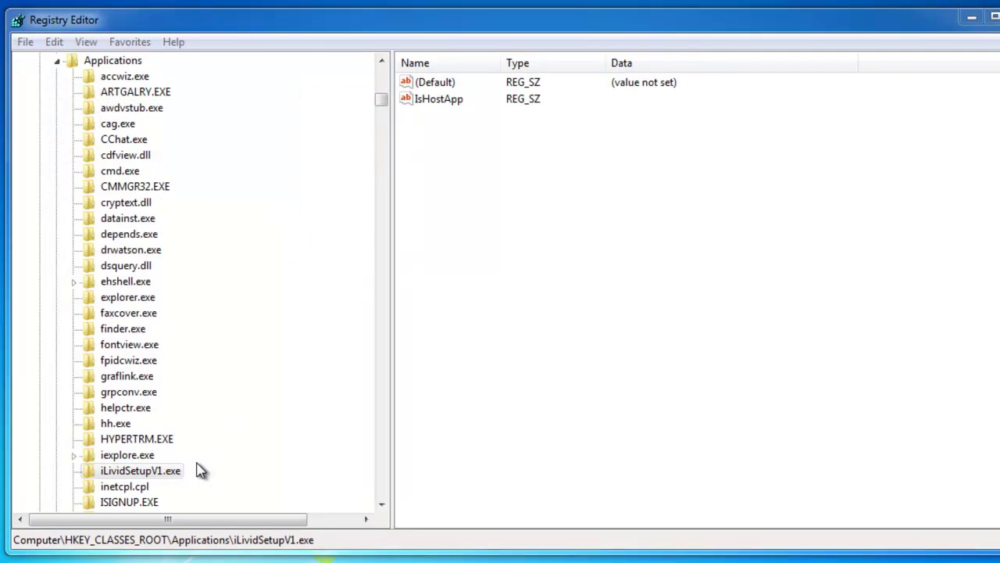
pyautogui.press('Delete')
pyautogui.press('Return')
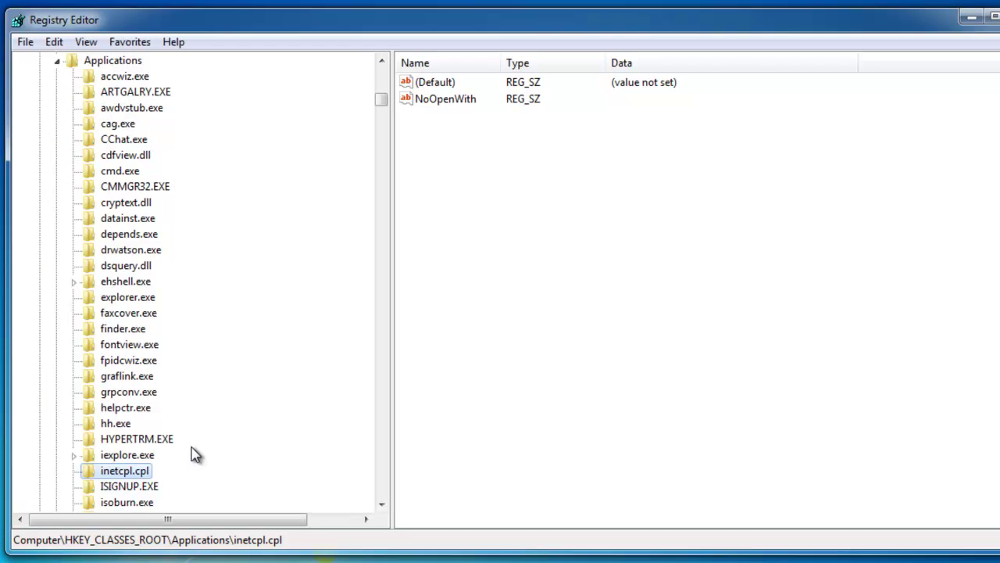
pyautogui.press('F3')
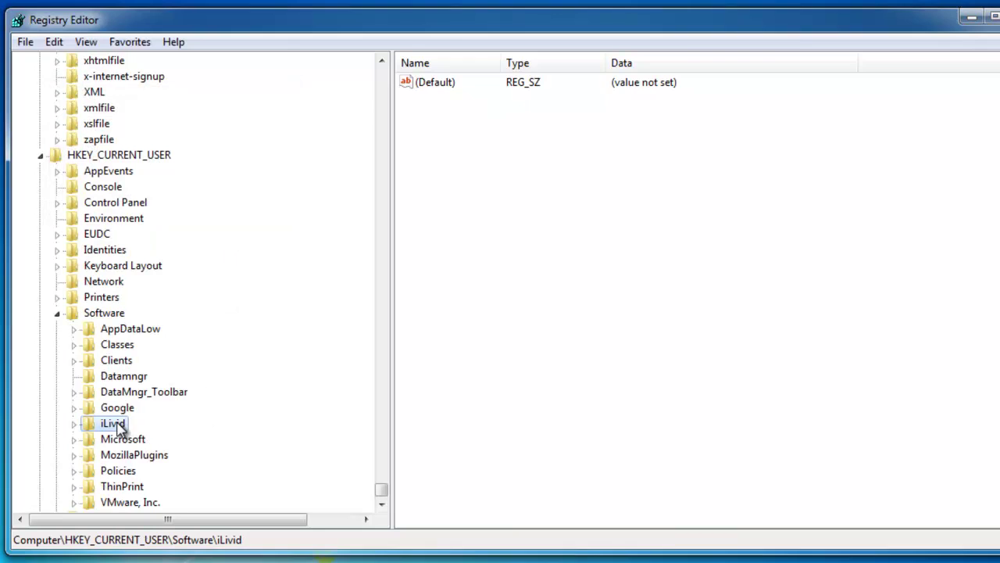
pyautogui.press('Delete')
pyautogui.press('Return')
# - Delete the iLivid and iLividSetupV1 RASAPI32/RASMANCS tracing keys
pyautogui.press('F3')
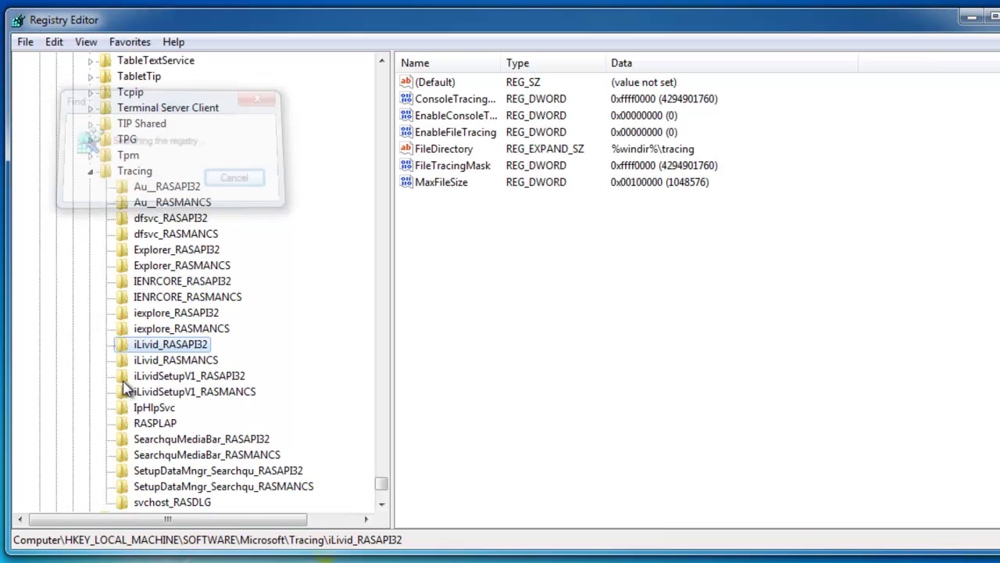
pyautogui.press('Delete')
pyautogui.press('Return')
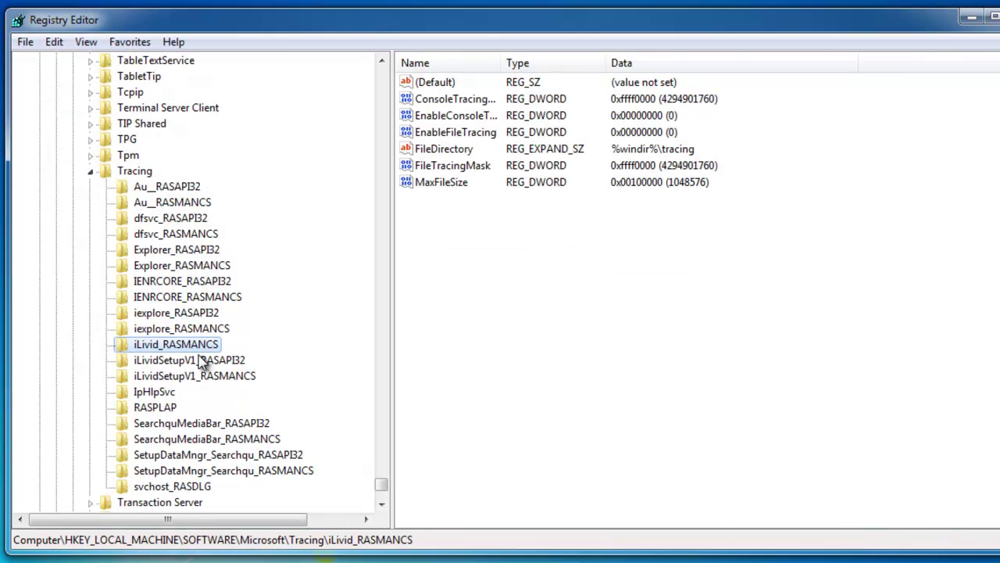
pyautogui.press('Delete')
pyautogui.press('Return')
pyautogui.press('Delete')
pyautogui.press('Return')
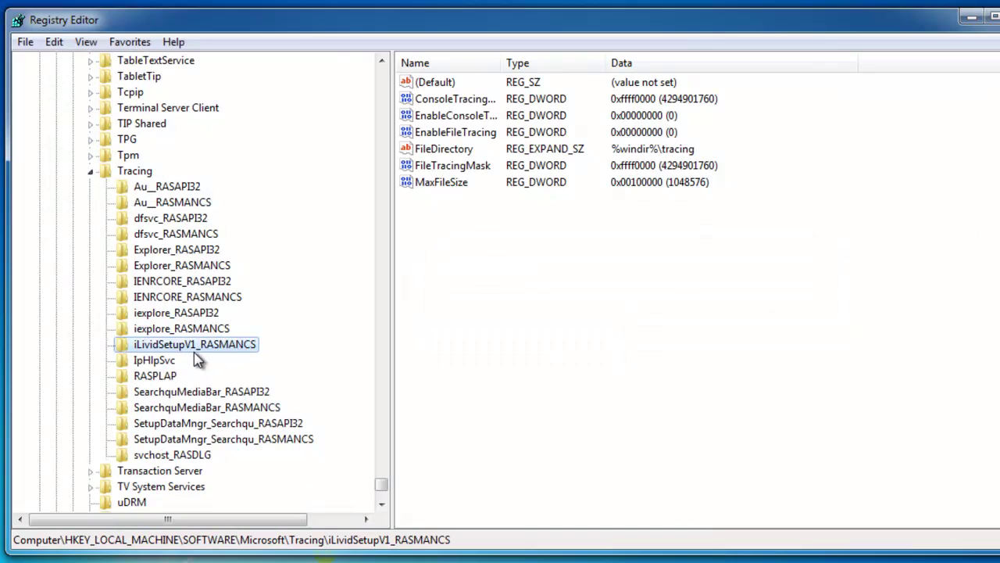
pyautogui.press('Delete')
pyautogui.press('Return')
pyautogui.press('F3')
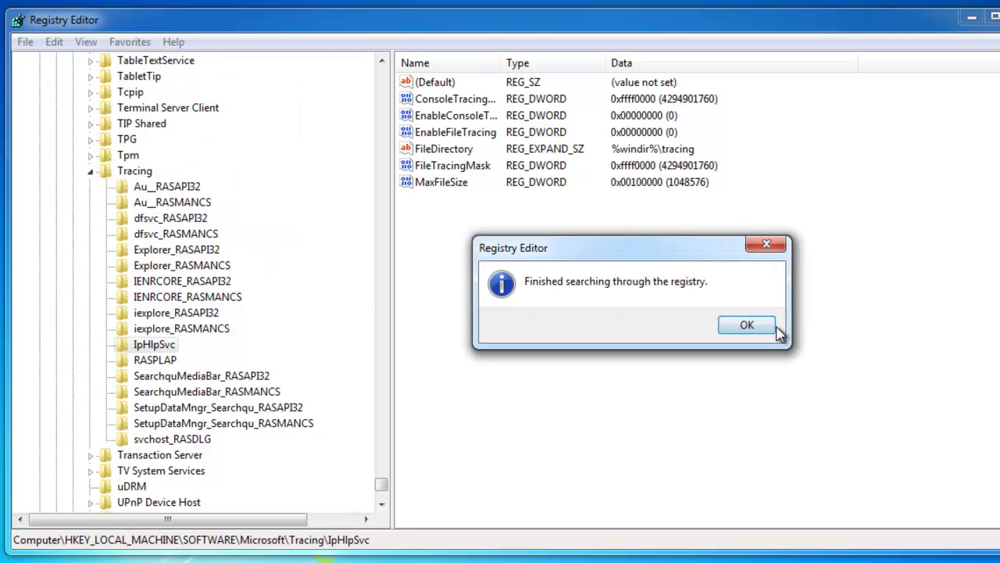
# - Delete the SearchquMediaBar and SetupDataMngr_Searchqu RASAPI32/RASMANCS tracing keys
pyautogui.click(723, 323)
pyautogui.click(318, 380)
pyautogui.press('Delete')
pyautogui.press('Return')
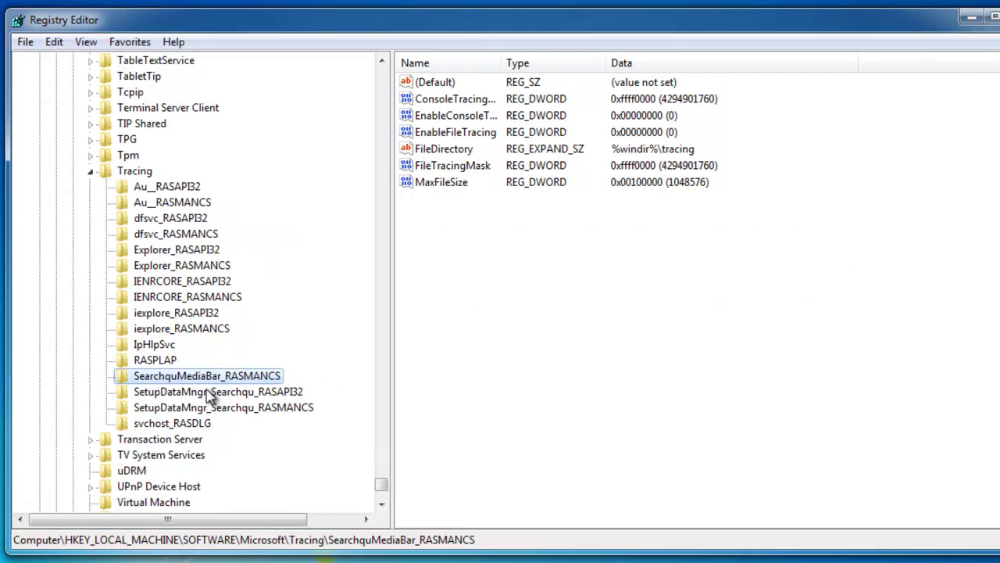
pyautogui.press('Delete')
pyautogui.press('Return')
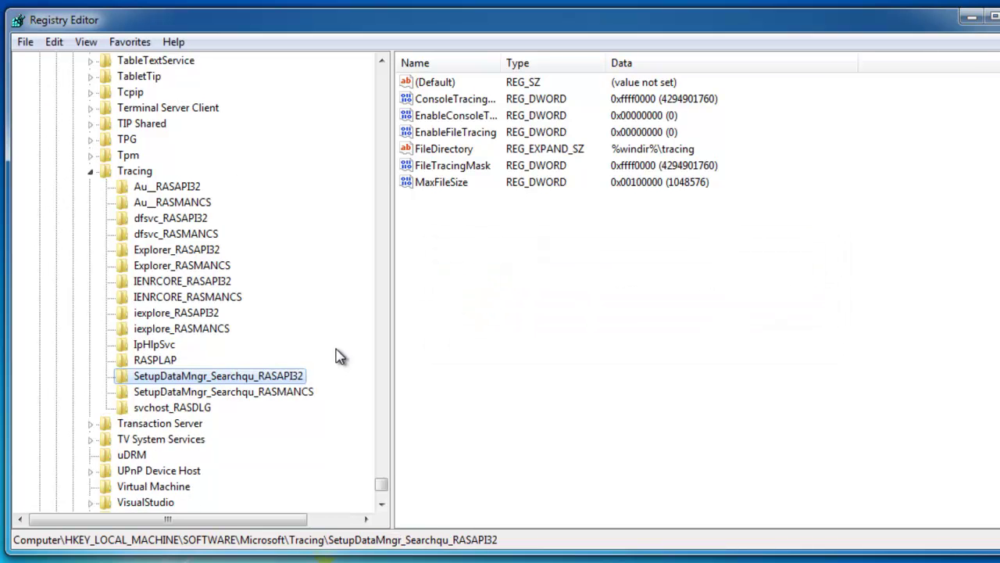
pyautogui.press('Delete')
pyautogui.press('Return')
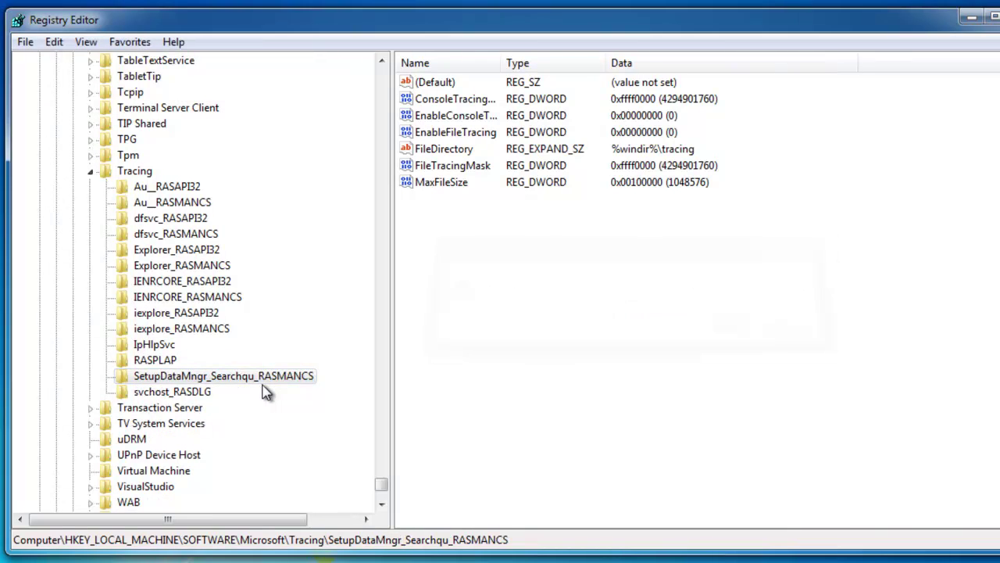
pyautogui.press('Delete')
pyautogui.press('Return')
# - Collapse the SearchScopes and Internet Explorer branches
pyautogui.scroll(15, 235, 336)
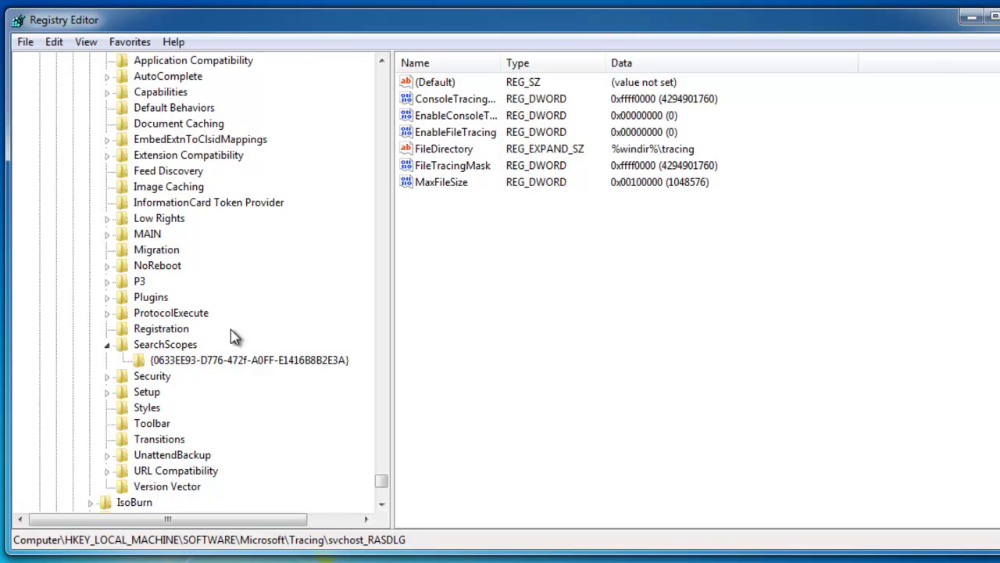
pyautogui.scroll(5, 234, 336)
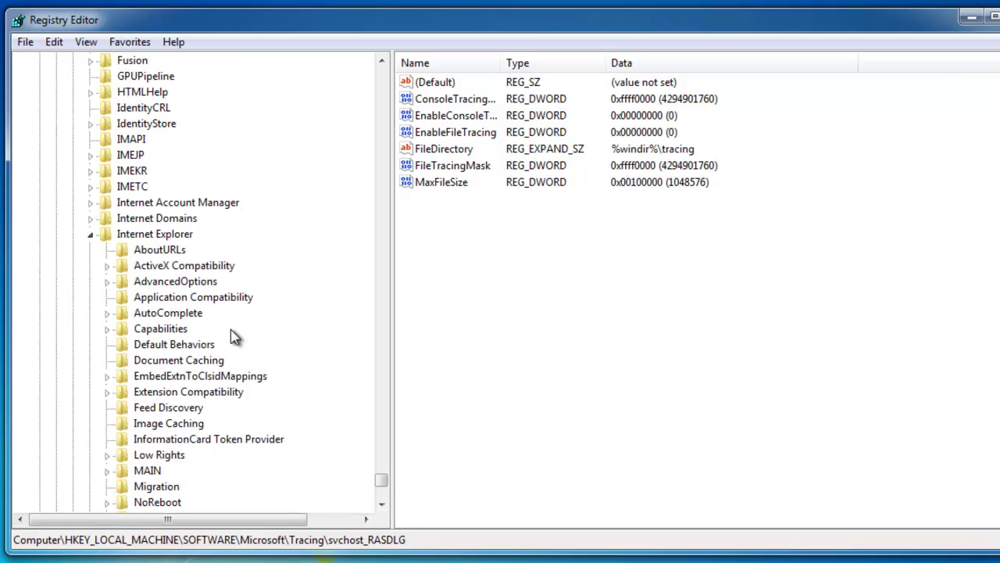
pyautogui.scroll(-3, 234, 336)
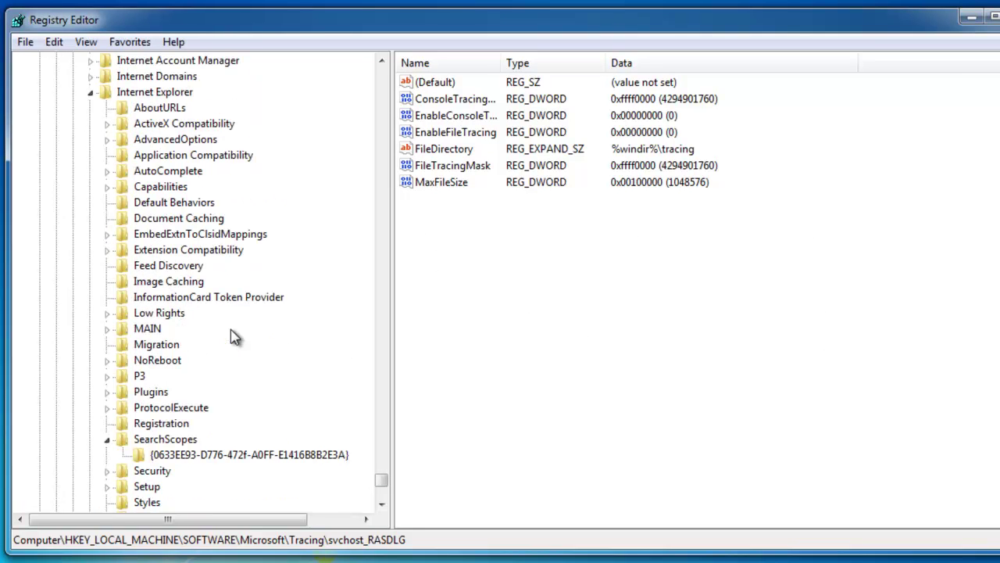
pyautogui.click(108, 440)
pyautogui.click(90, 92)
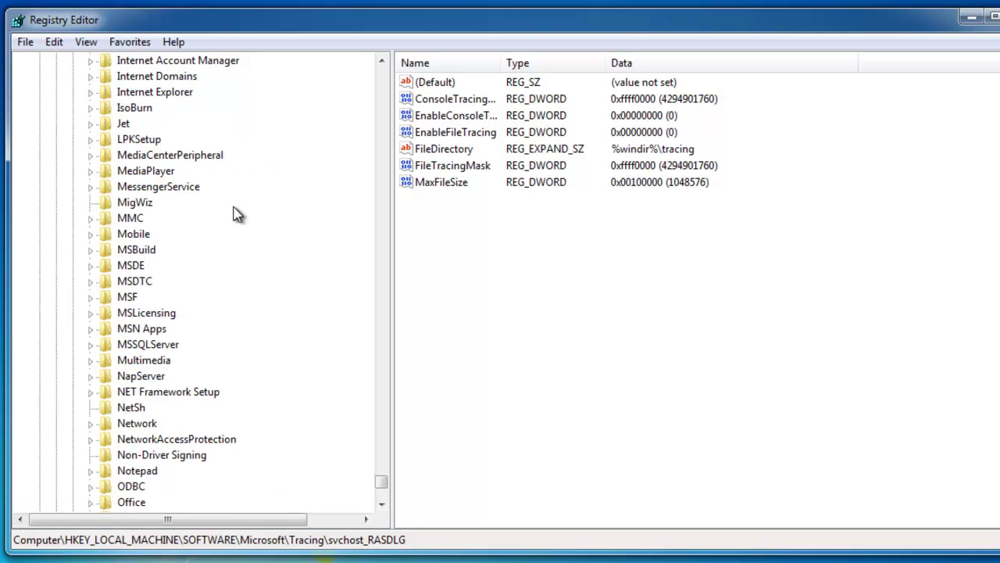
pyautogui.scroll(10, 340, 239)
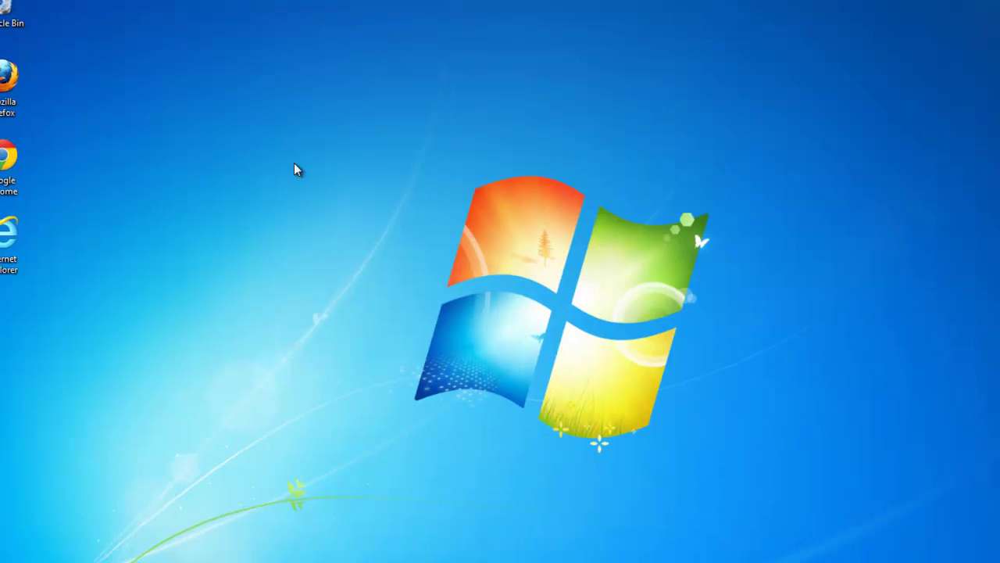
# - Refresh the desktop twice
pyautogui.rightClick(216, 157)
pyautogui.click(242, 192)
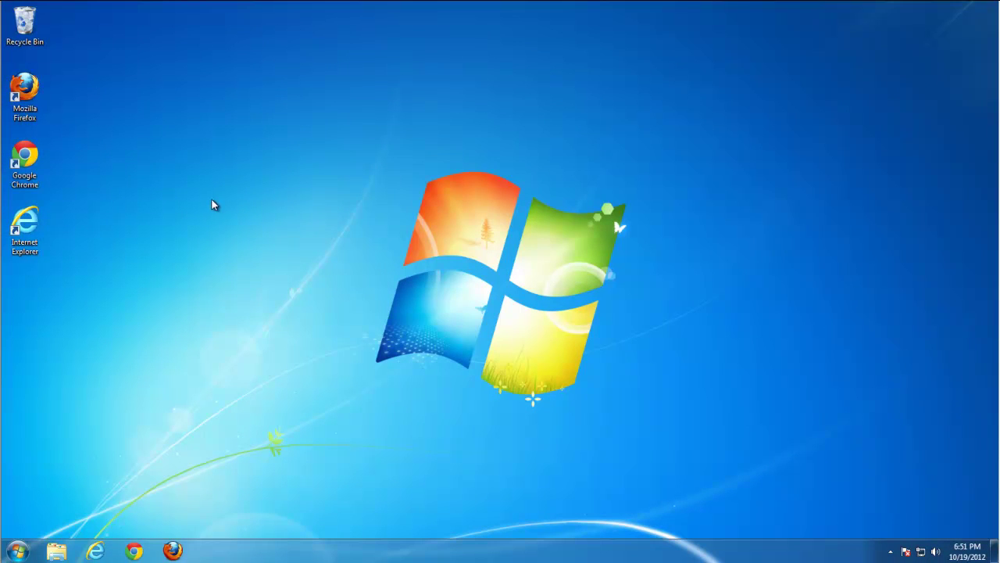
pyautogui.rightClick(197, 223)
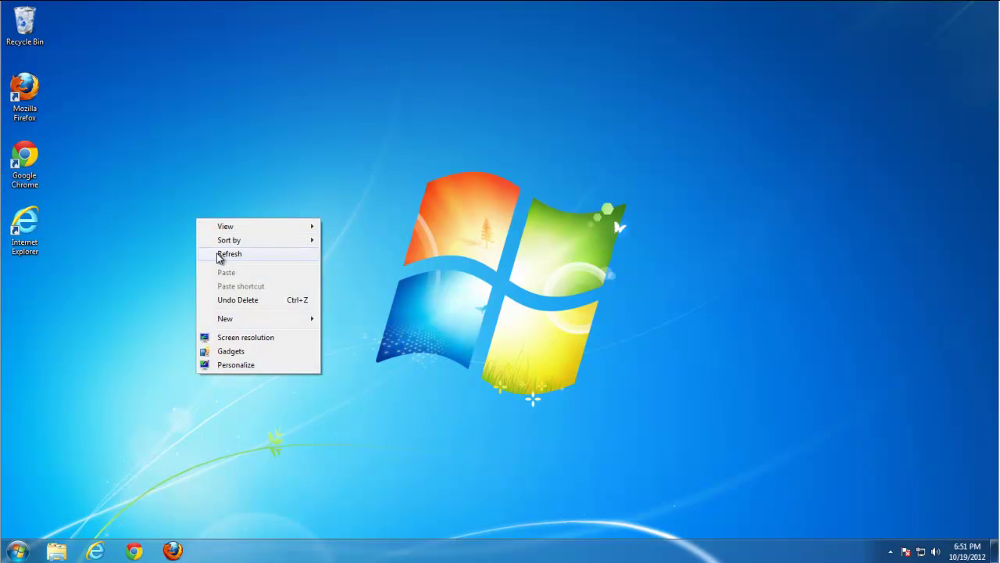
pyautogui.click(220, 256)
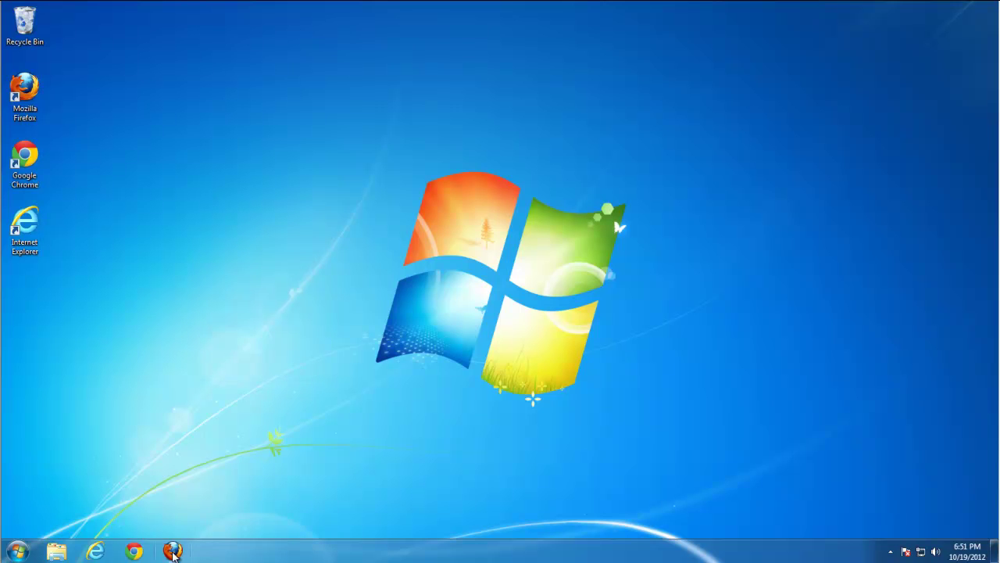
# - Search the computer for 'search-results' and delete the Search_Results file with administrator permission
pyautogui.click(17, 550)
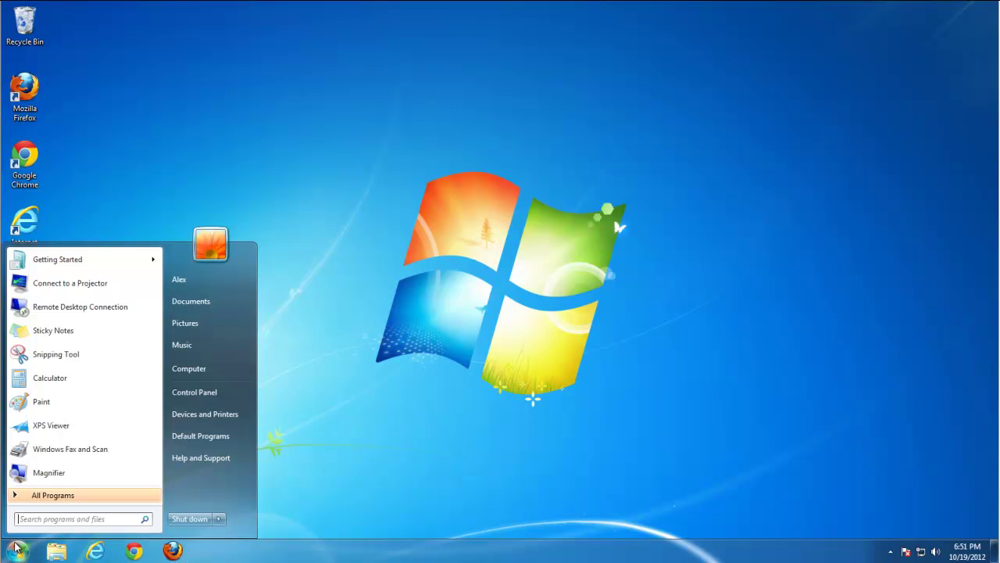
pyautogui.write('se')
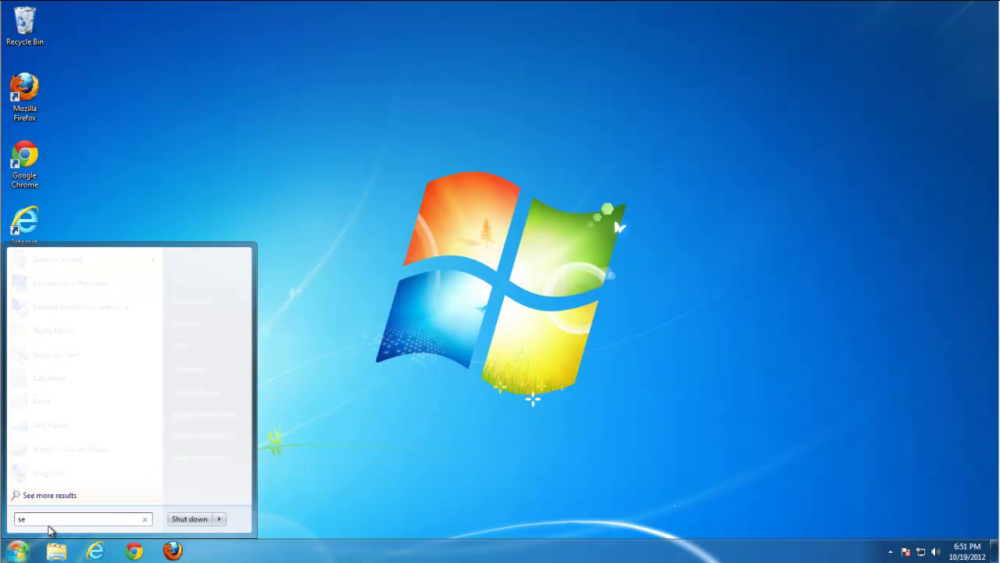
pyautogui.write('arc')
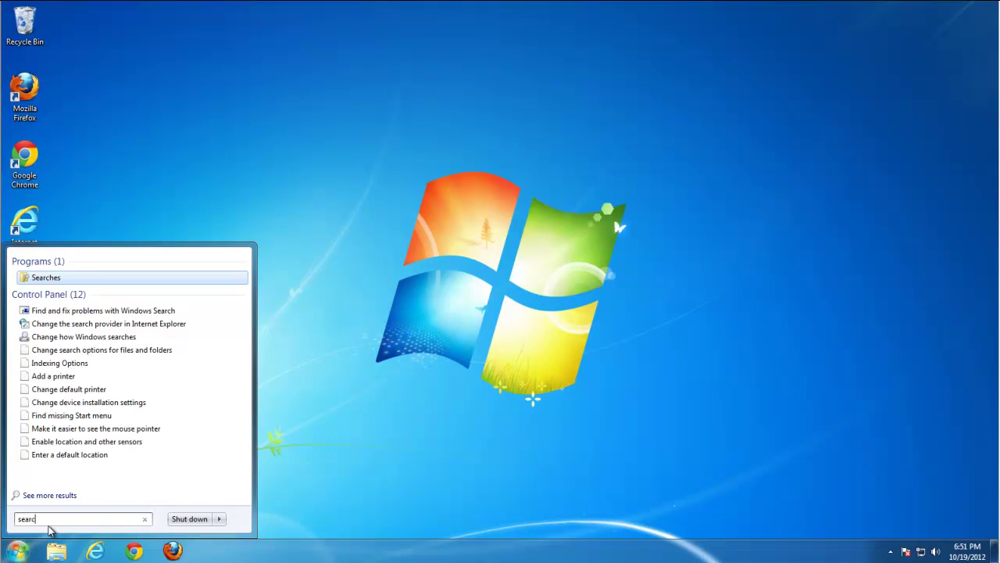
pyautogui.write('h-results')
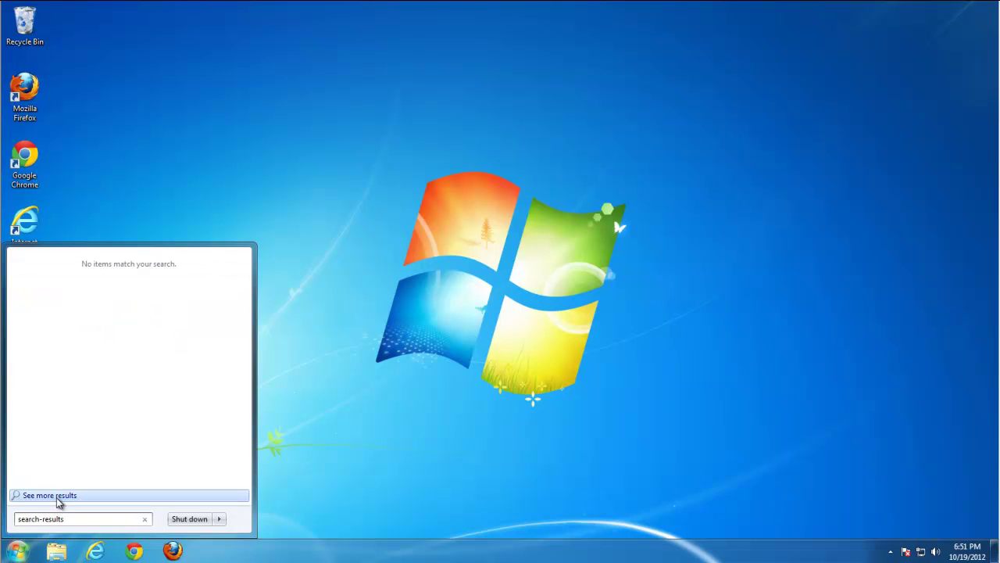
pyautogui.click(59, 500)
pyautogui.click(383, 200)
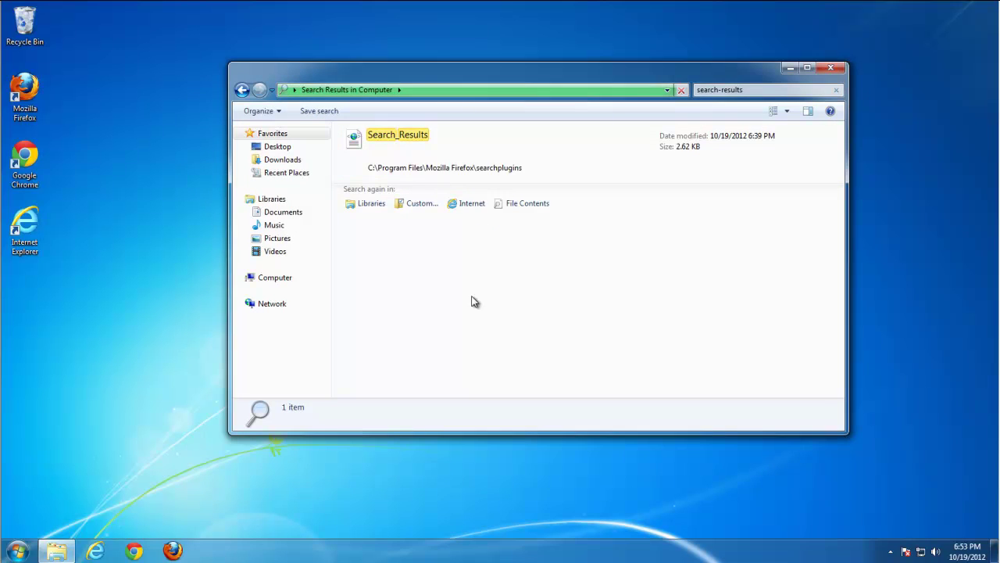
pyautogui.click(401, 154)
pyautogui.press('Delete')
pyautogui.press('Return')
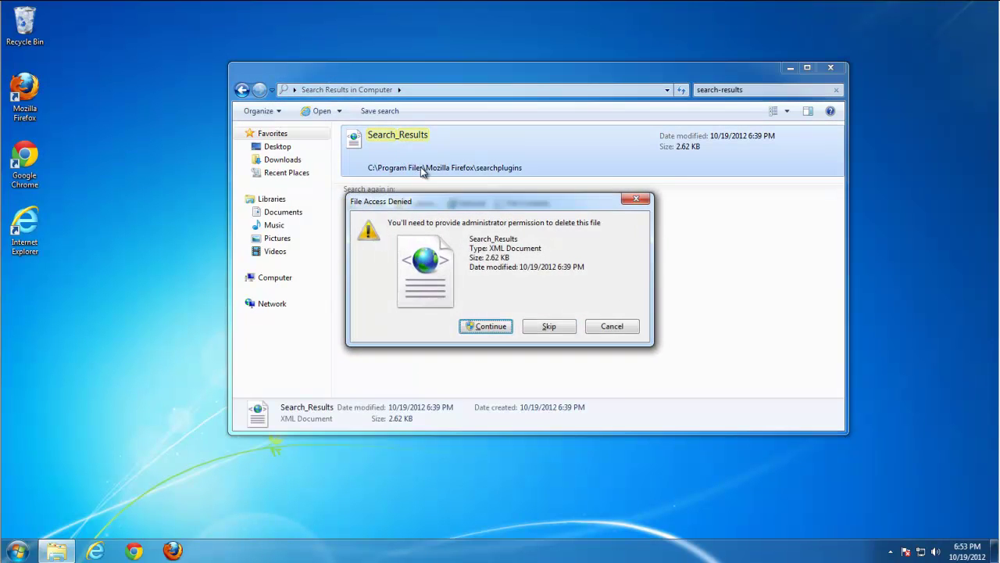